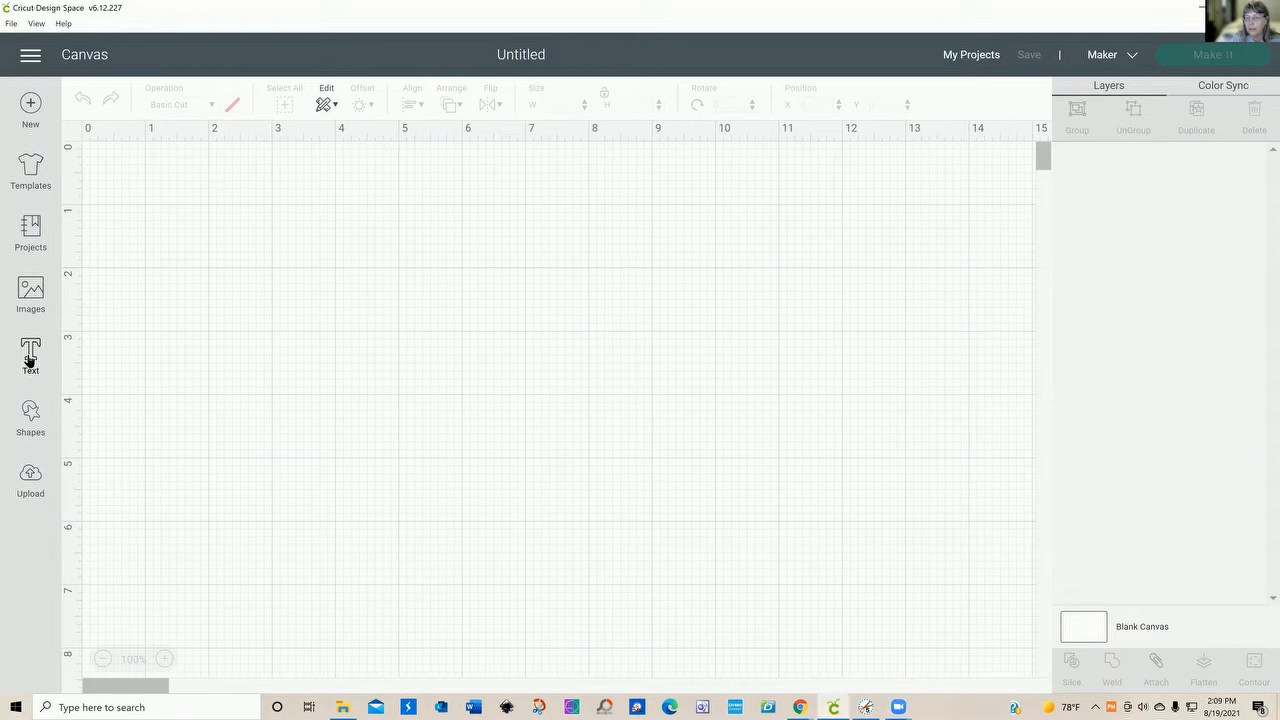
click(30, 360)
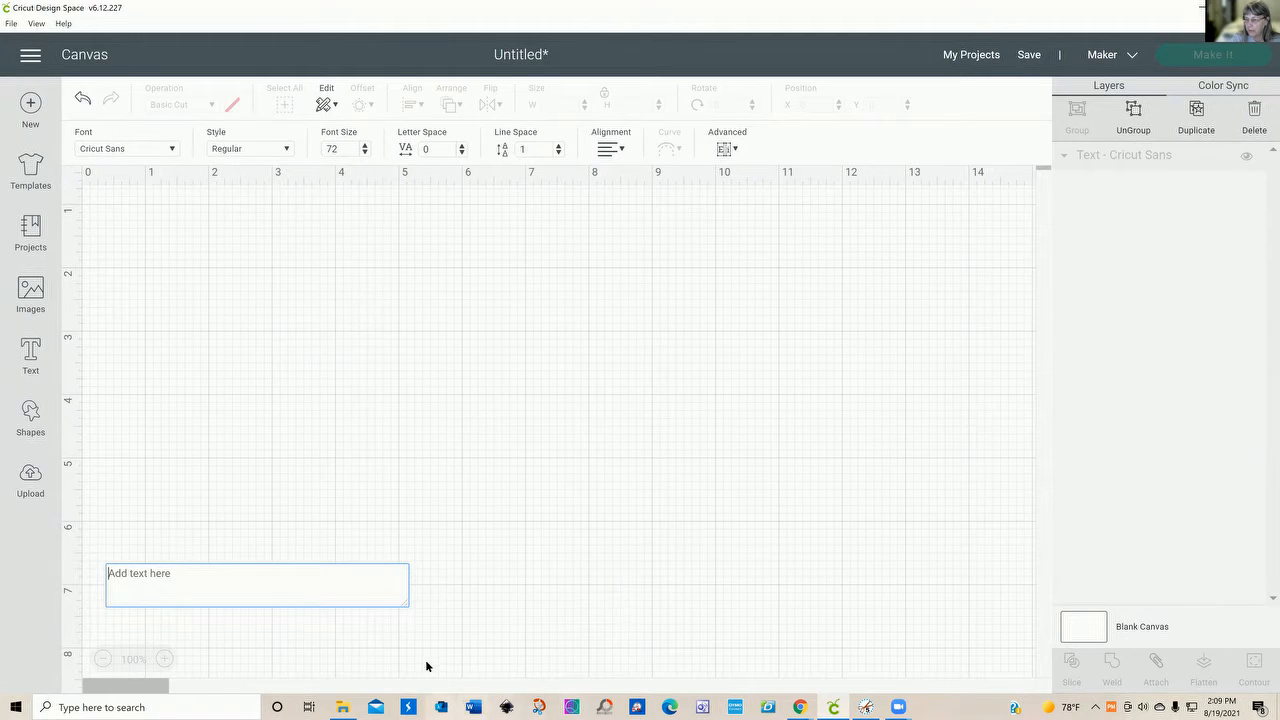
drag(406, 605, 497, 651)
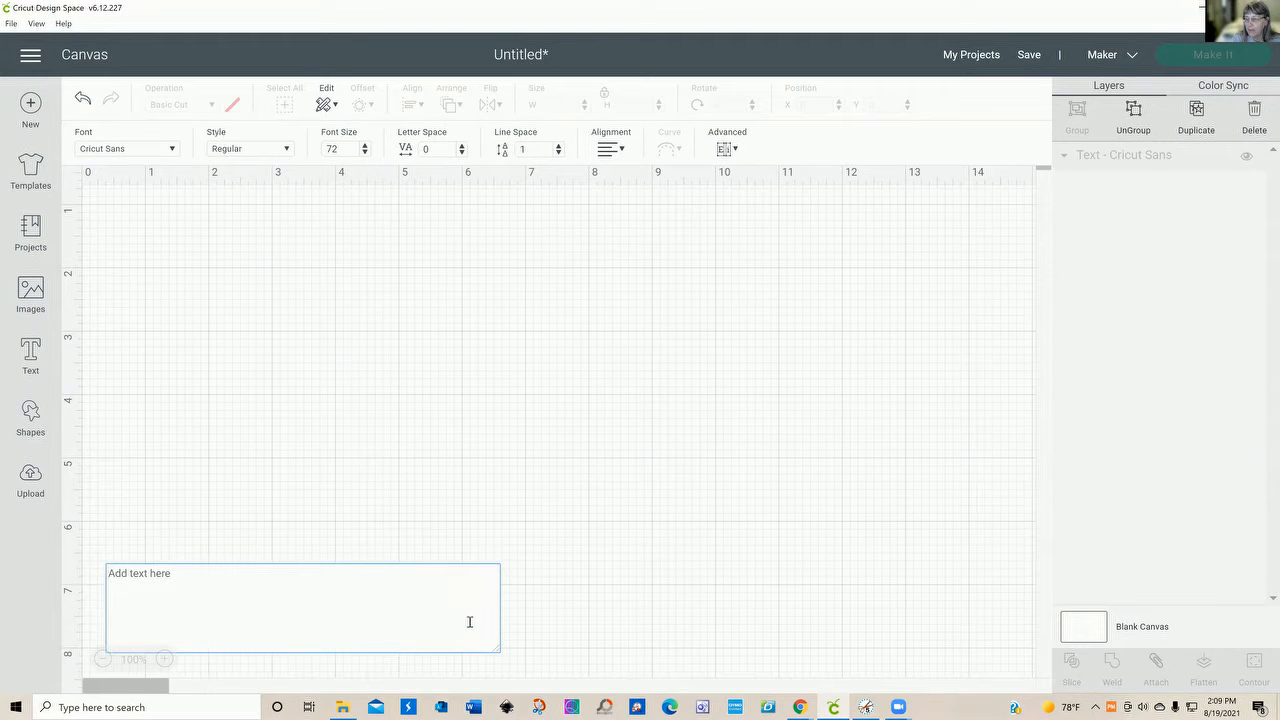
click(500, 651)
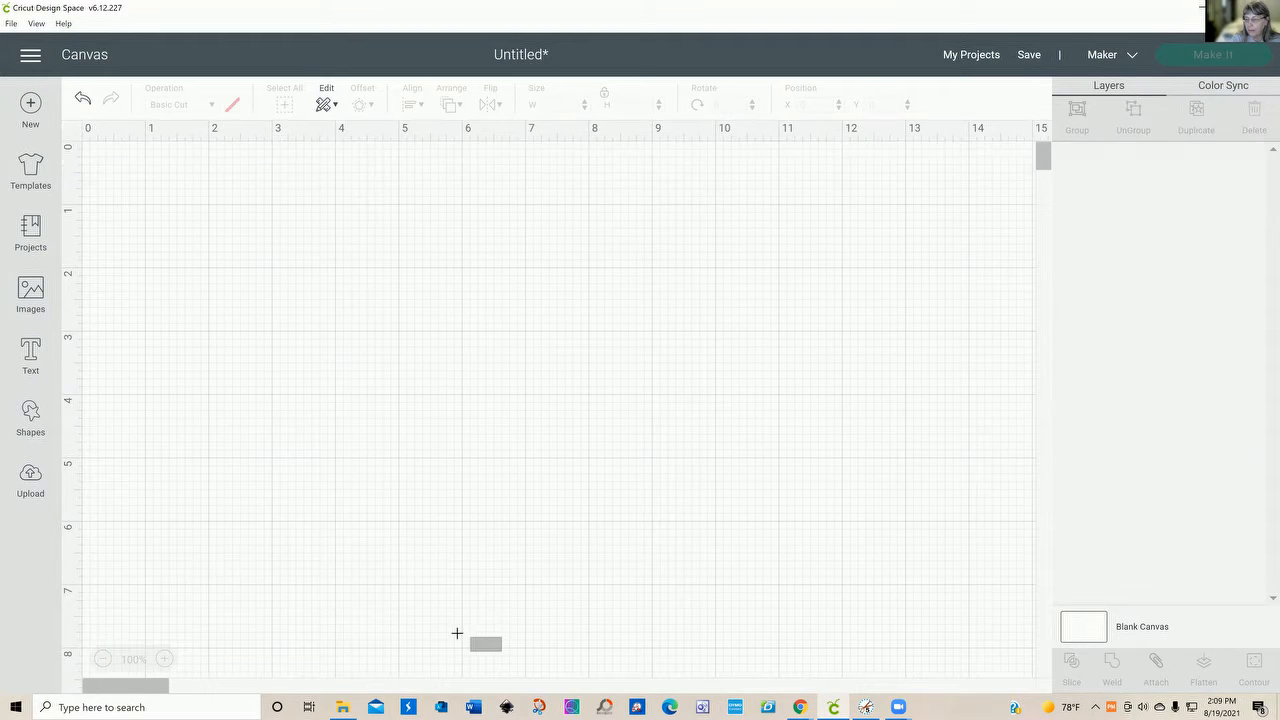
Add a new text box, enlarge its entry area, and view the style options available for Cricut Sans.
click(30, 357)
mouse_move(499, 607)
mouse_down()
mouse_move(530, 631)
mouse_move(426, 583)
mouse_move(500, 631)
mouse_move(491, 625)
mouse_up()
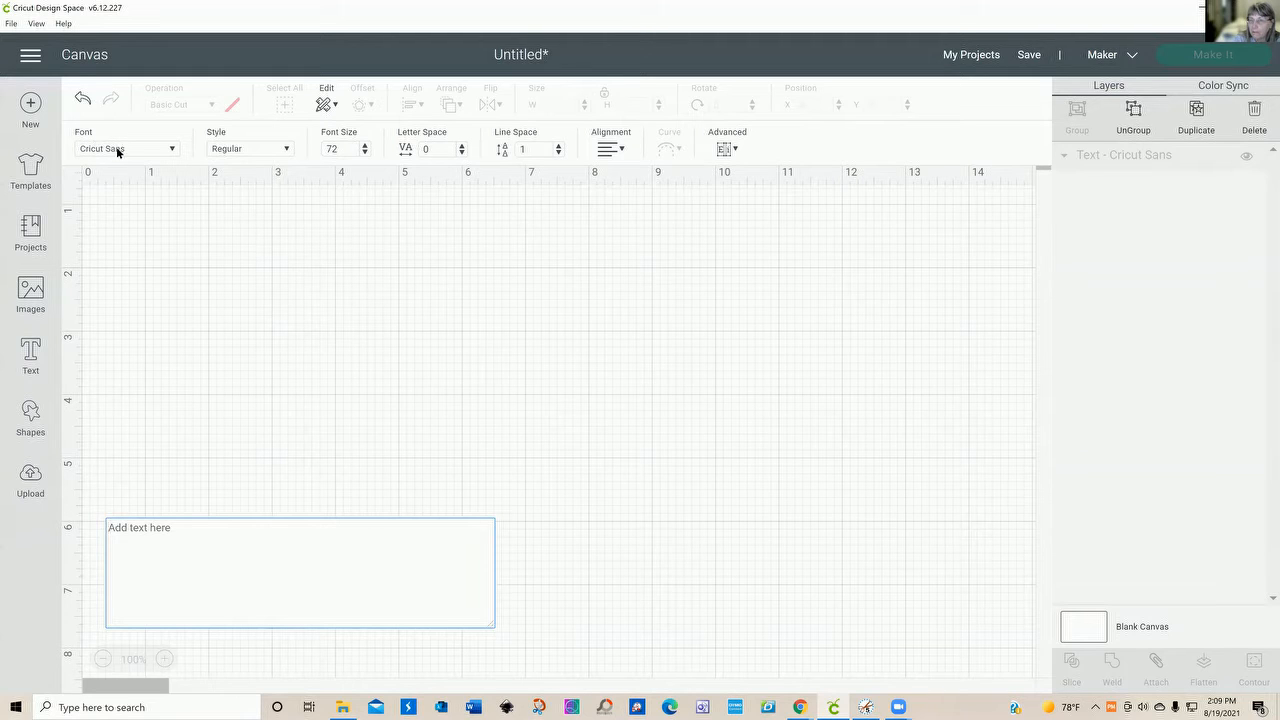
click(287, 150)
click(287, 150)
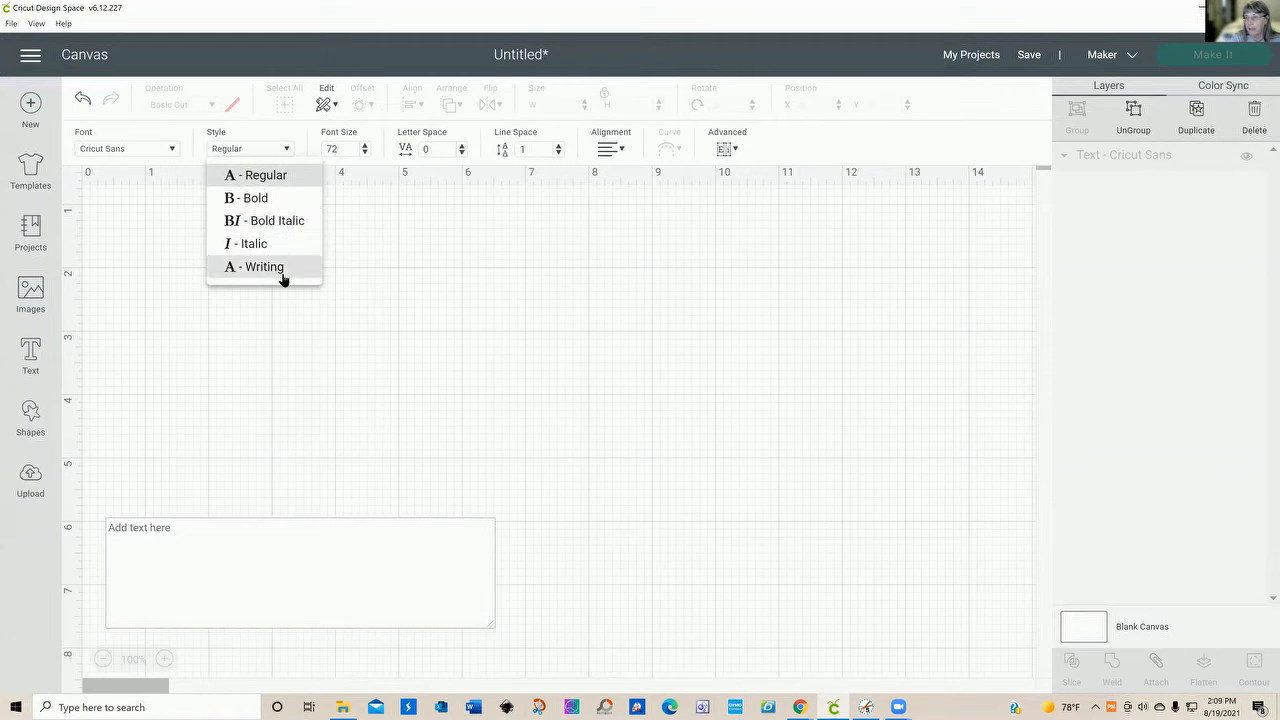
click(367, 155)
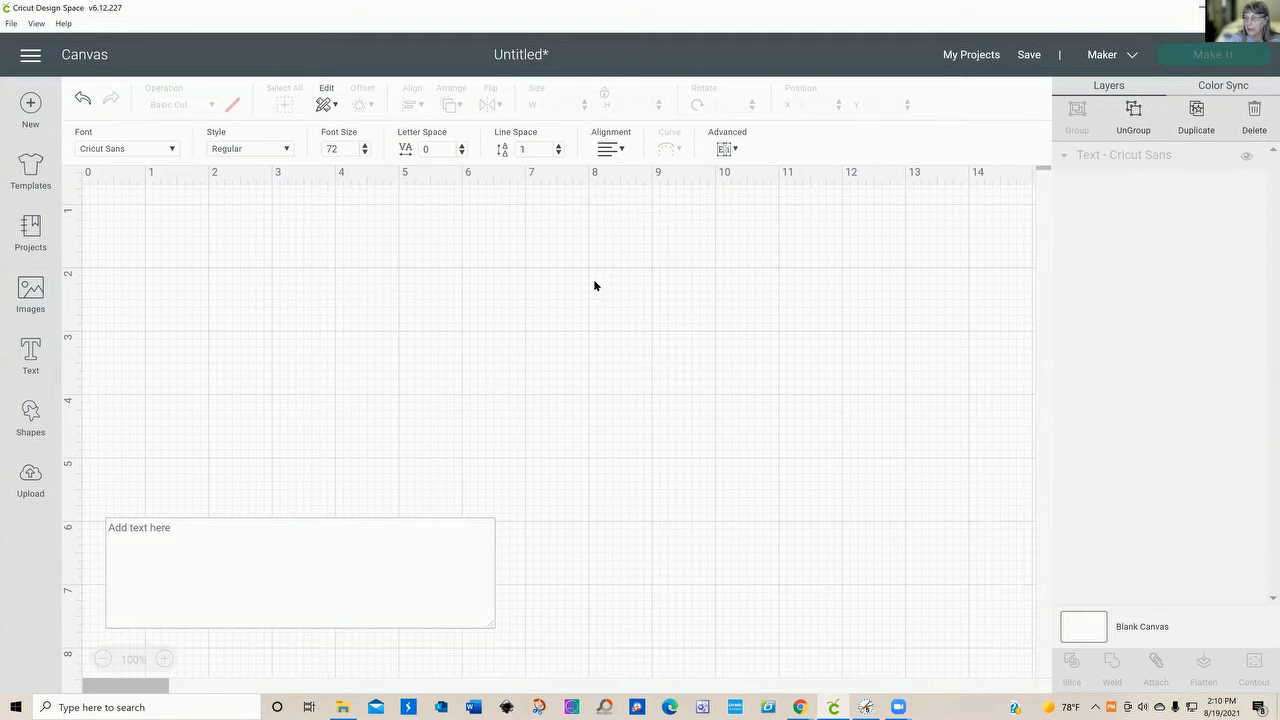
Include non-kerned fonts in the font list and filter it to Downloaded fonts.
click(172, 149)
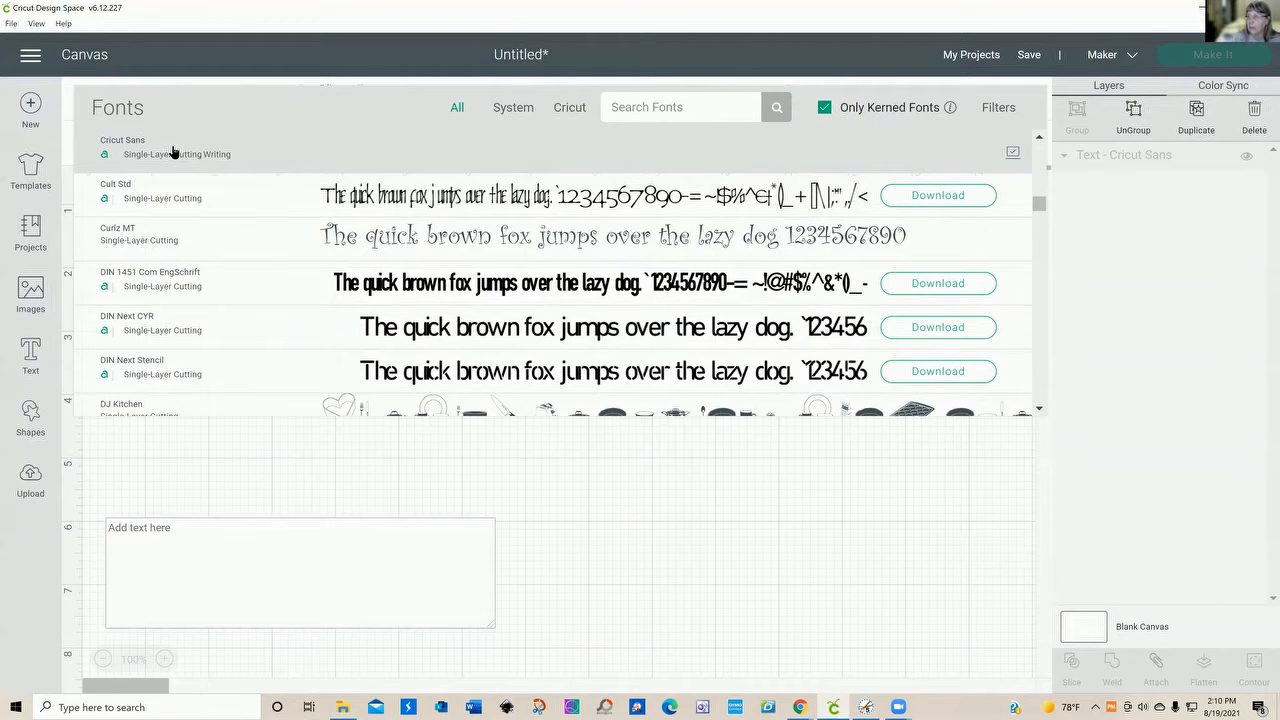
click(172, 152)
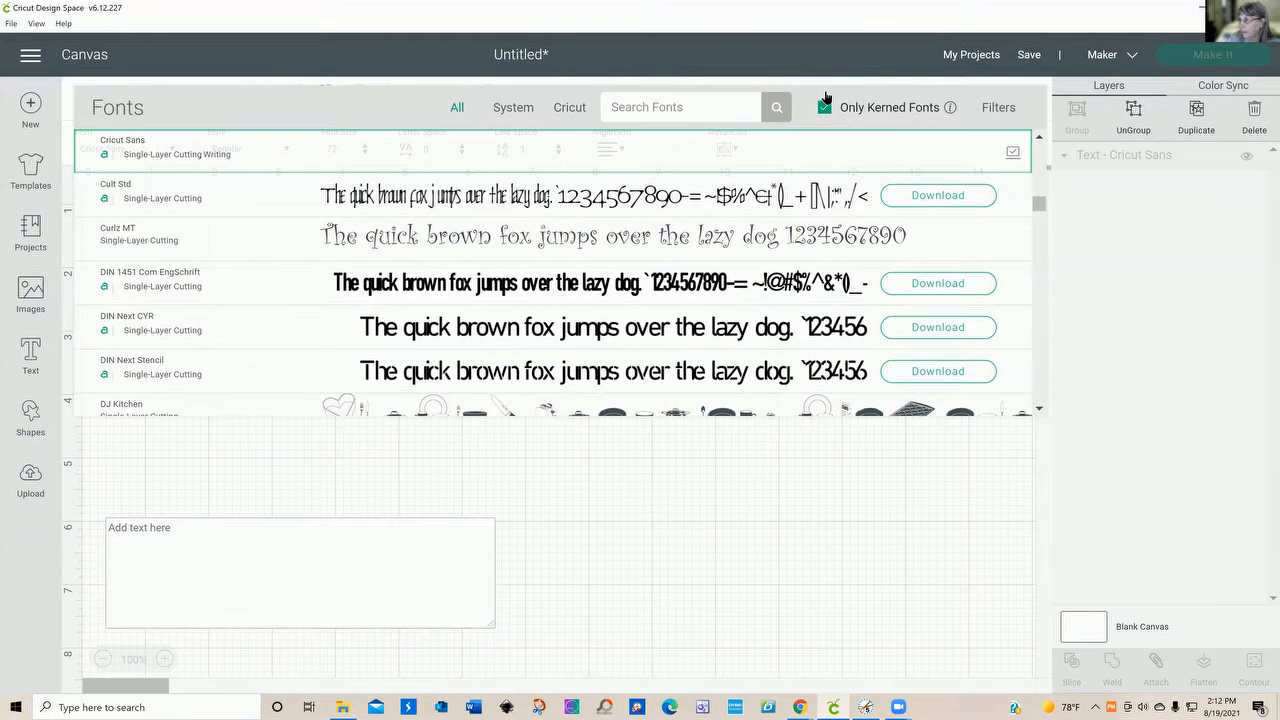
click(825, 108)
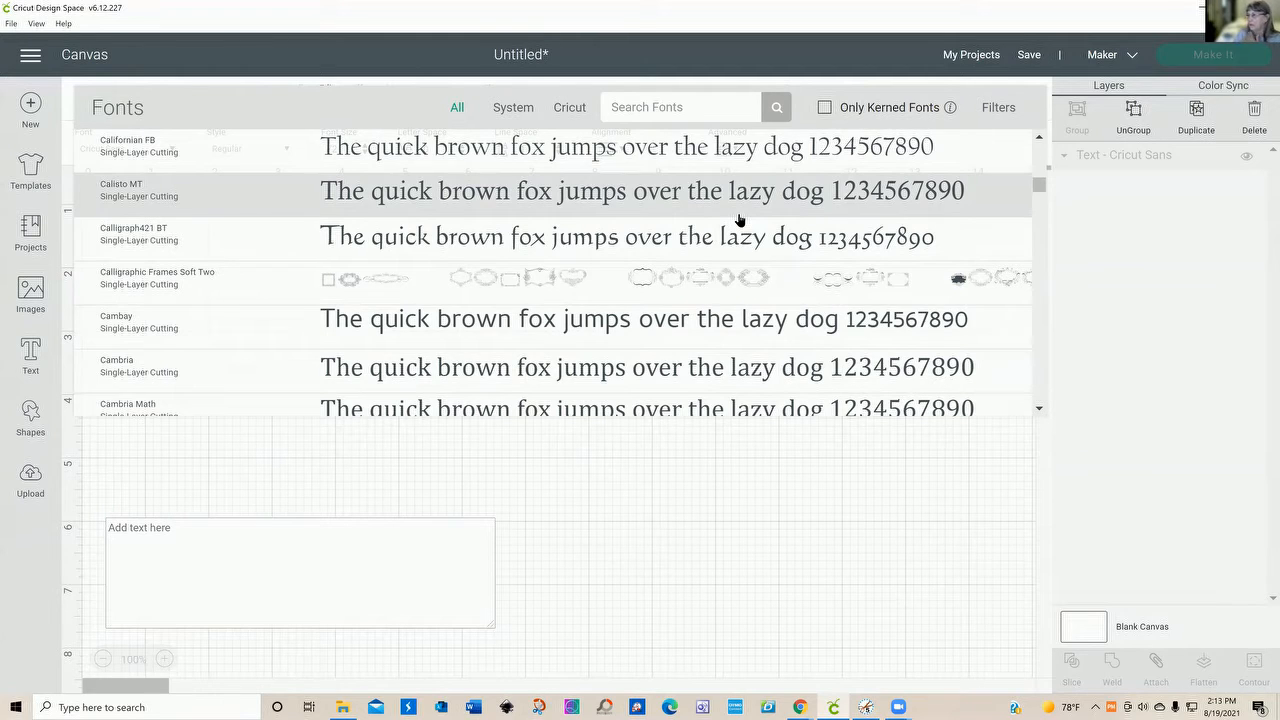
click(1001, 112)
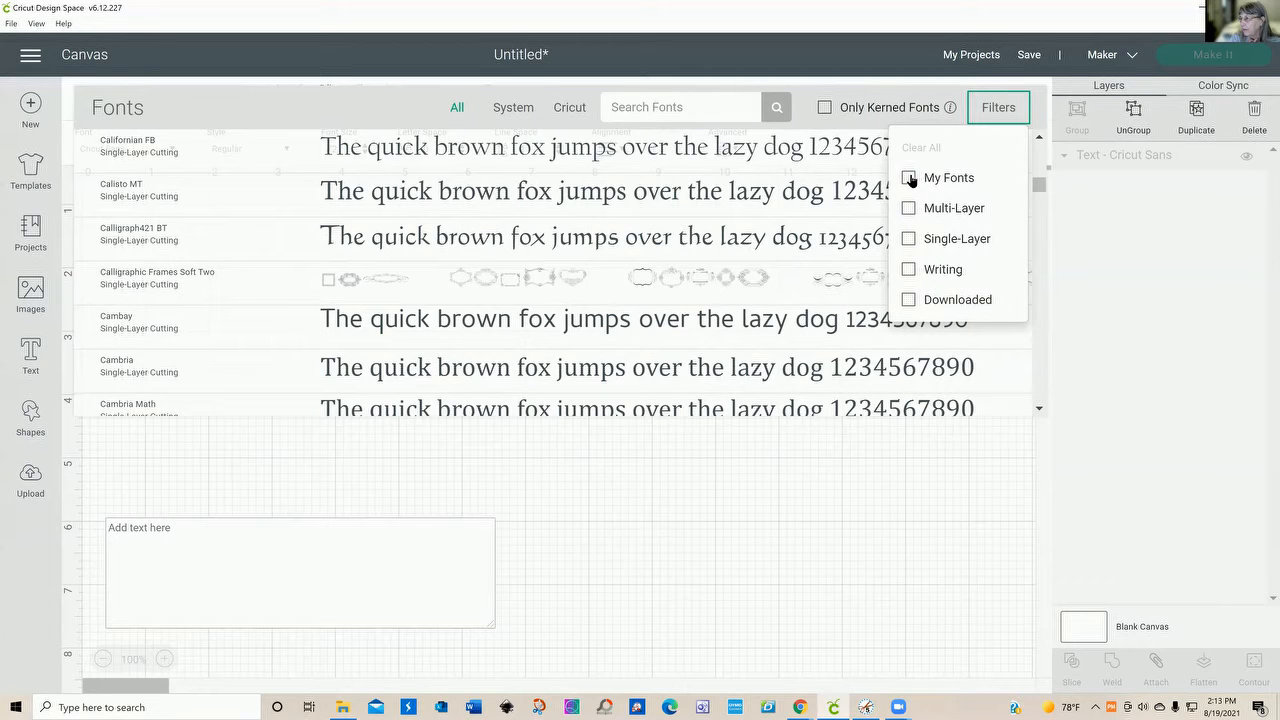
click(908, 300)
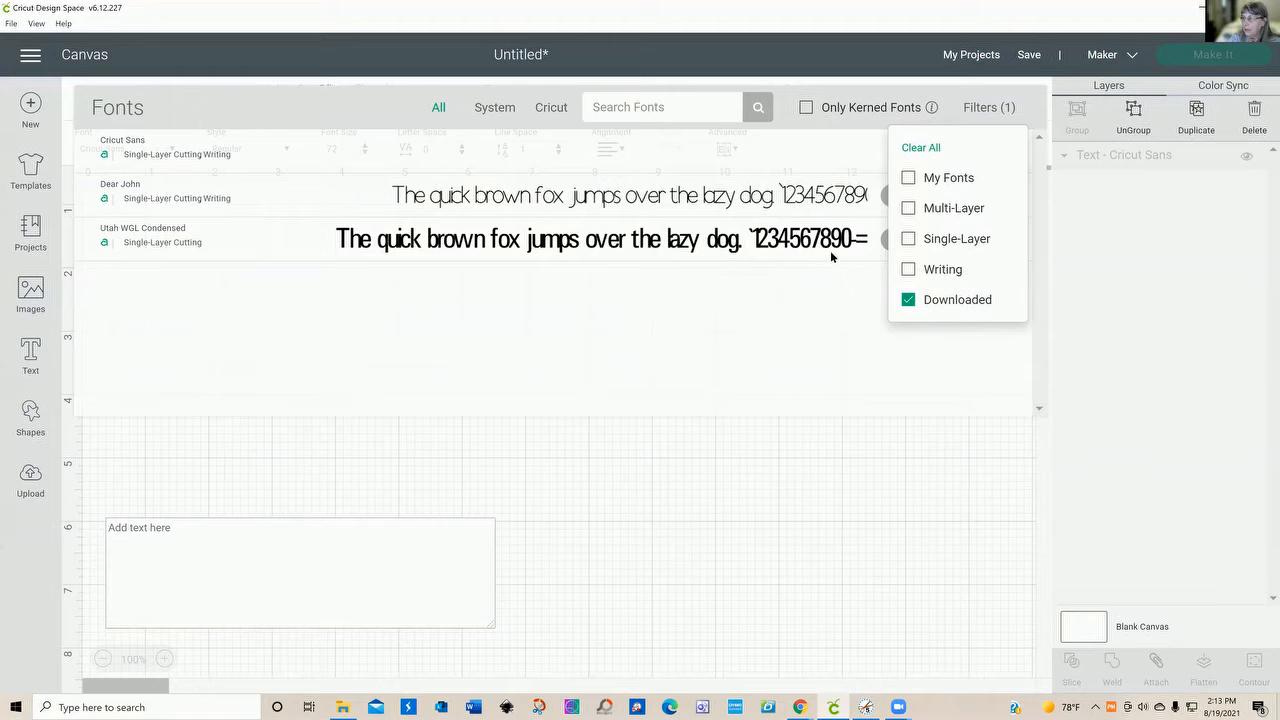
click(742, 336)
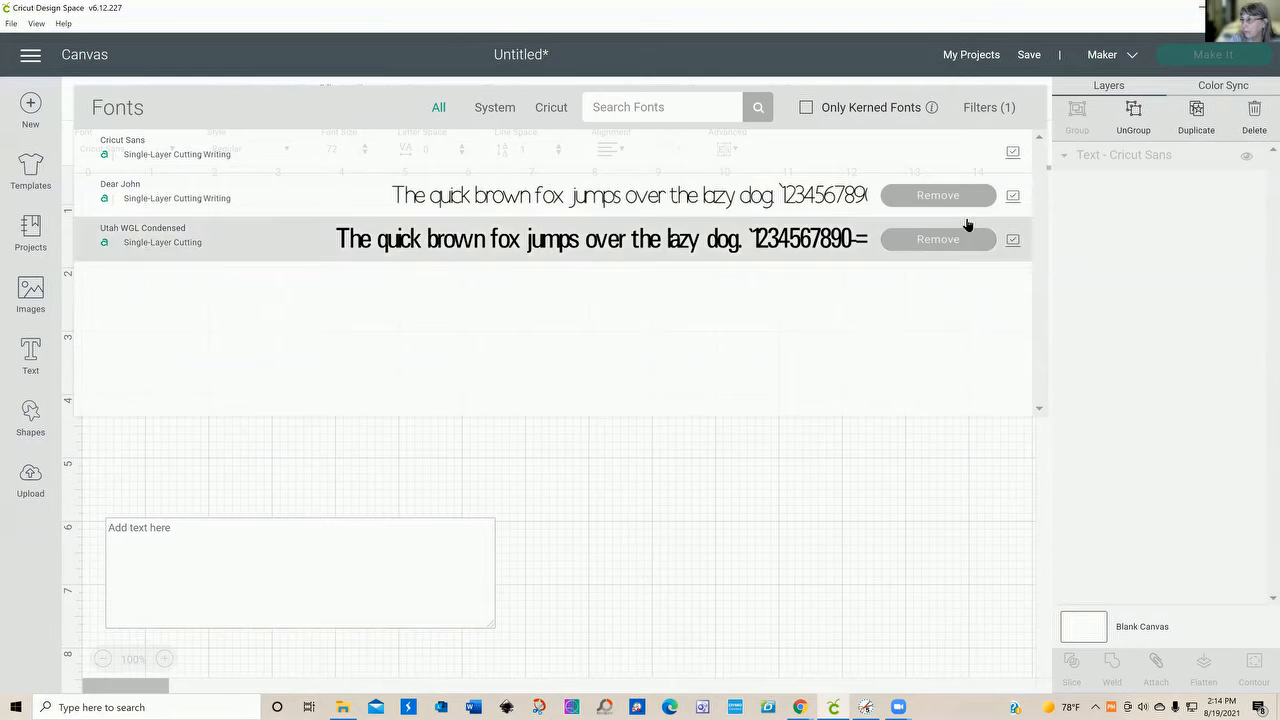
Remove the downloaded fonts Dear John and Utah WGL Condensed.
click(946, 195)
click(934, 240)
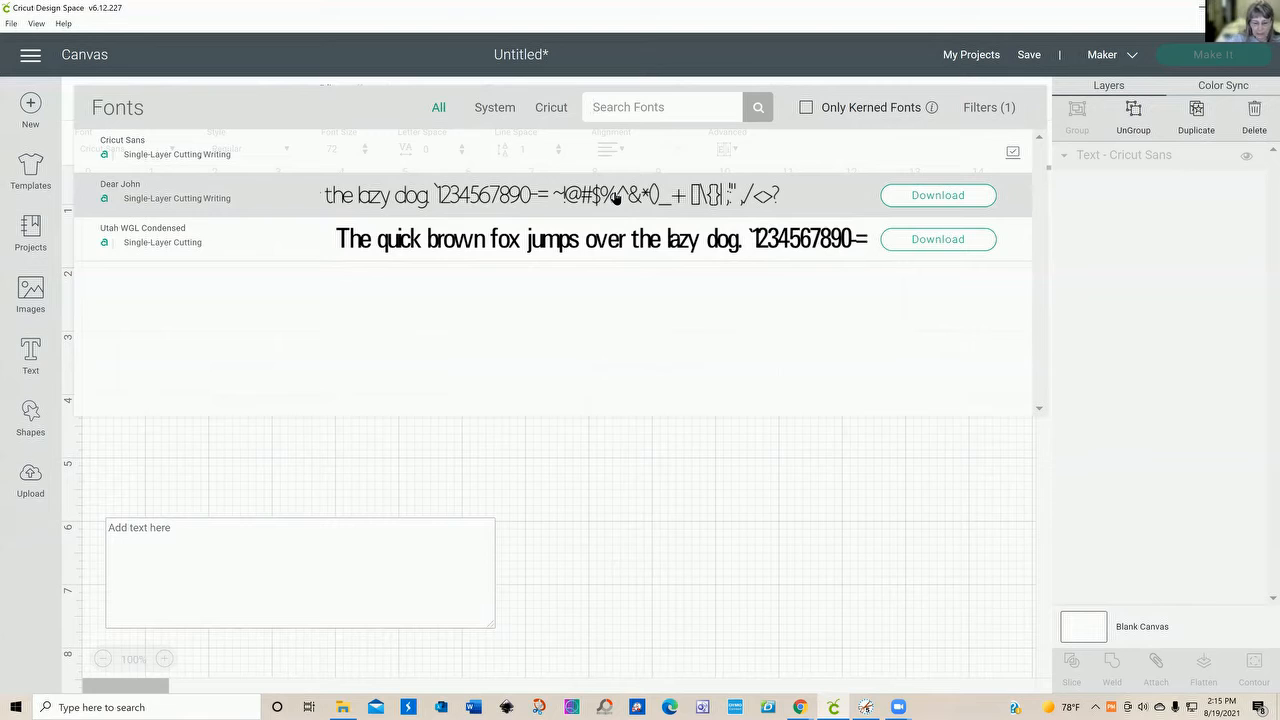
Search the Downloaded fonts for "Watermelon".
text(W)
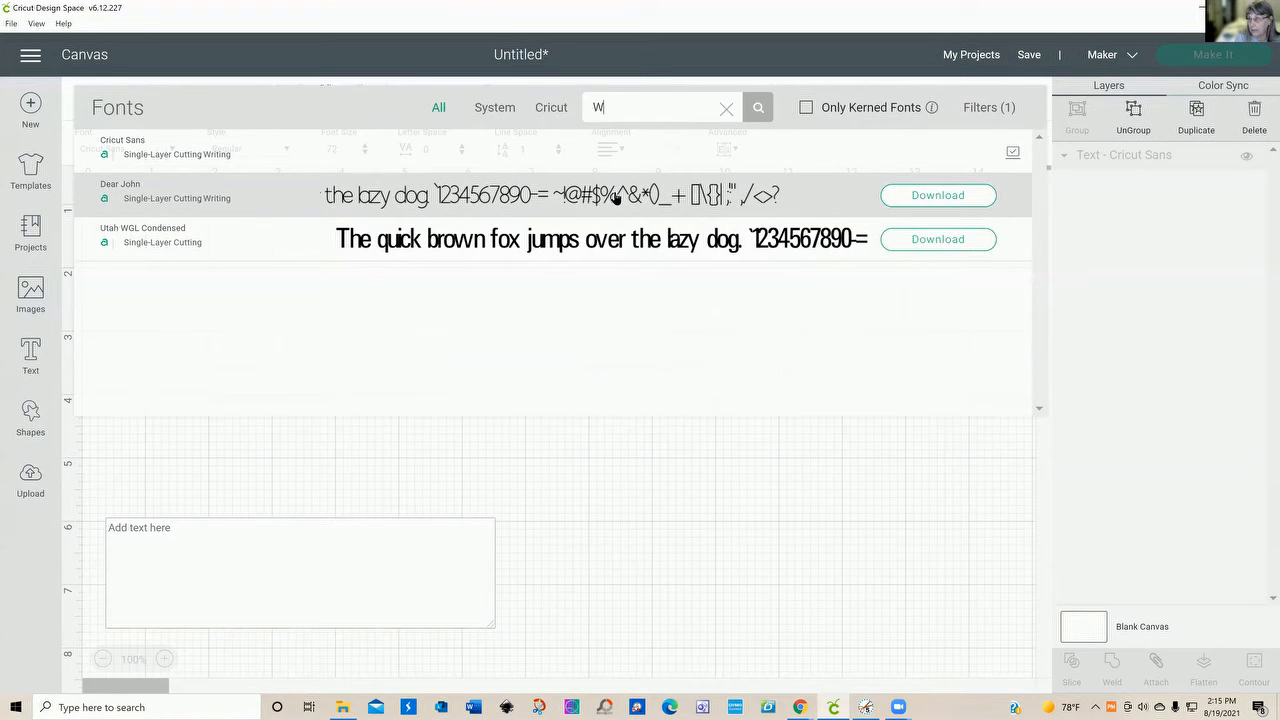
text(atermelon)
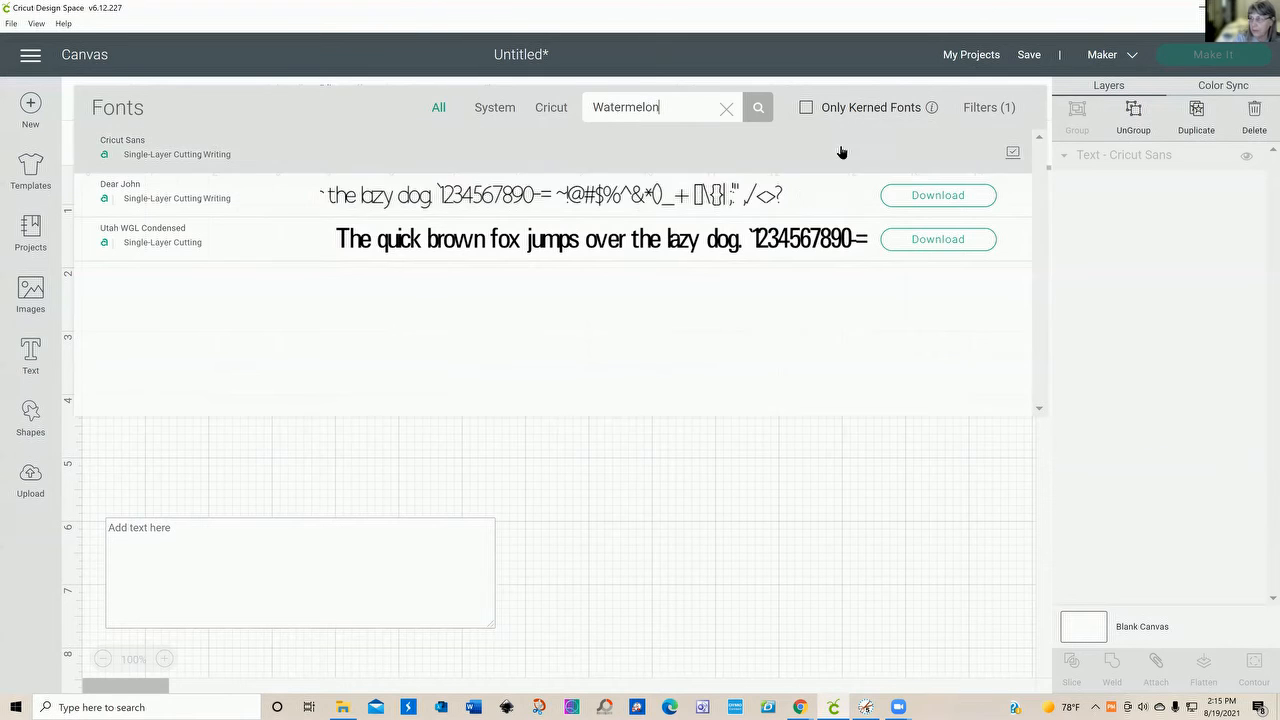
click(755, 108)
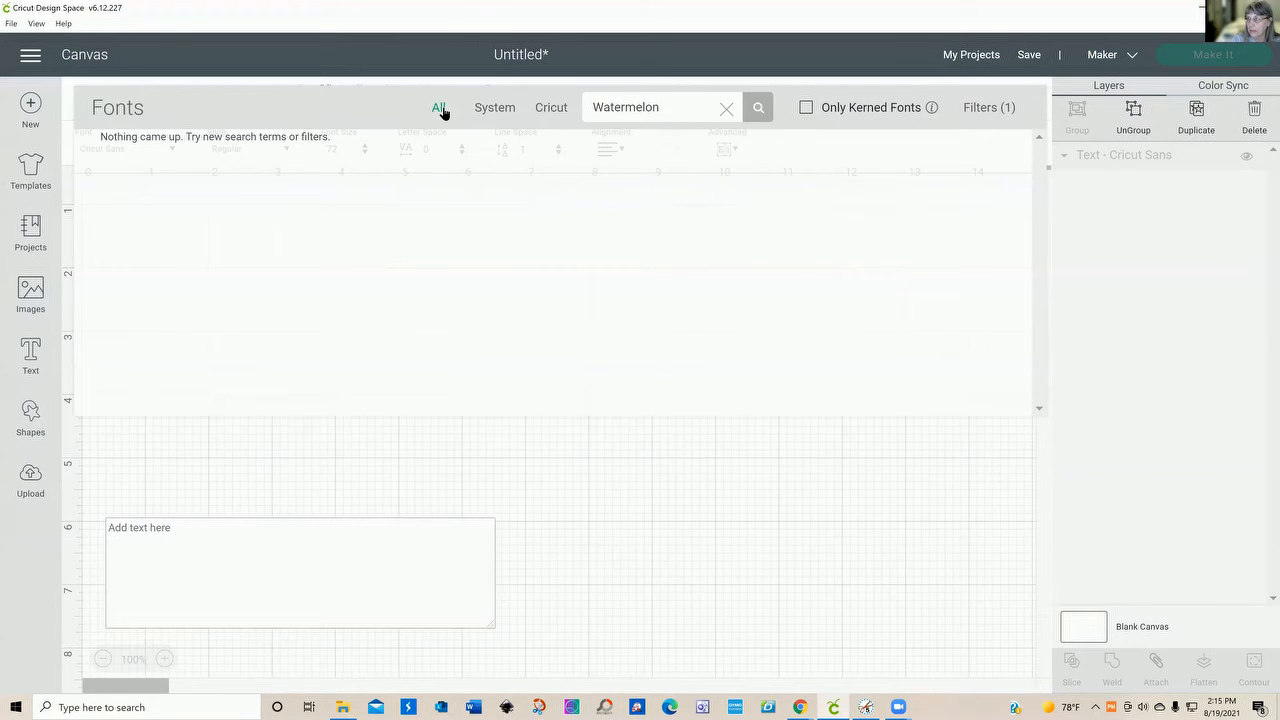
Reset the font list by restricting it to kerned fonts, clearing the search term, and removing the Downloaded filter.
click(801, 106)
click(727, 109)
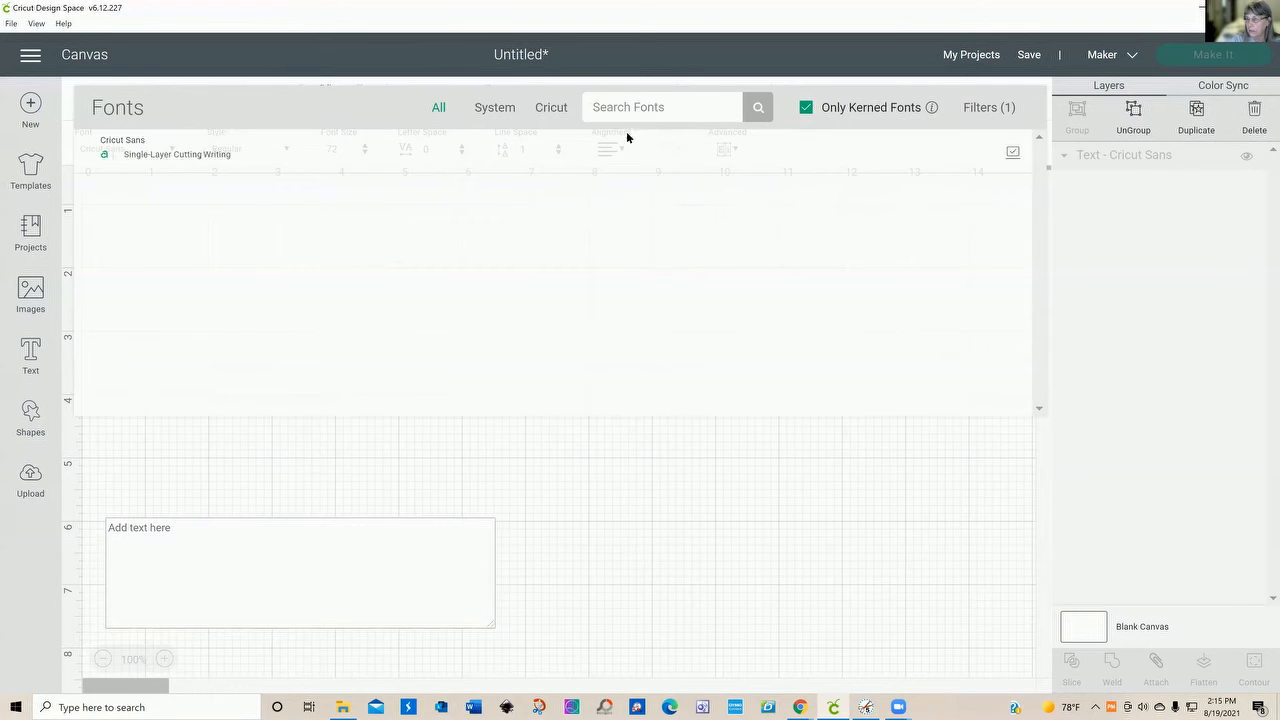
click(1001, 110)
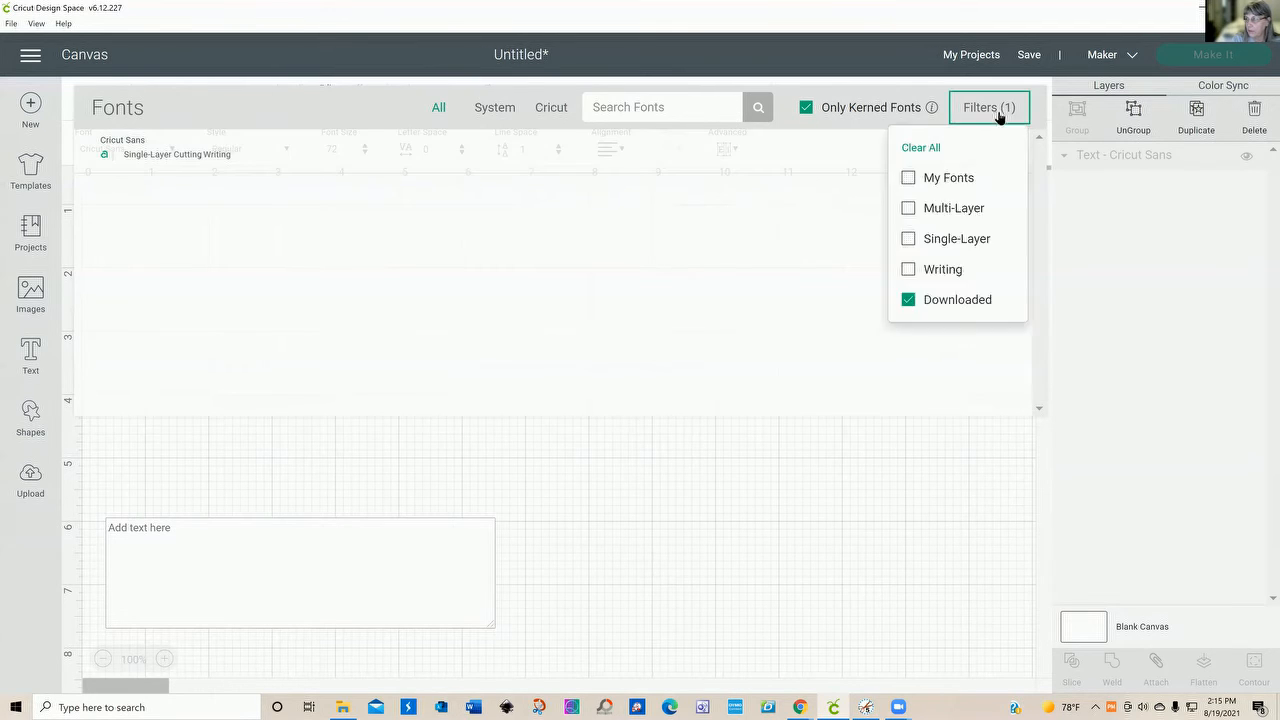
click(910, 302)
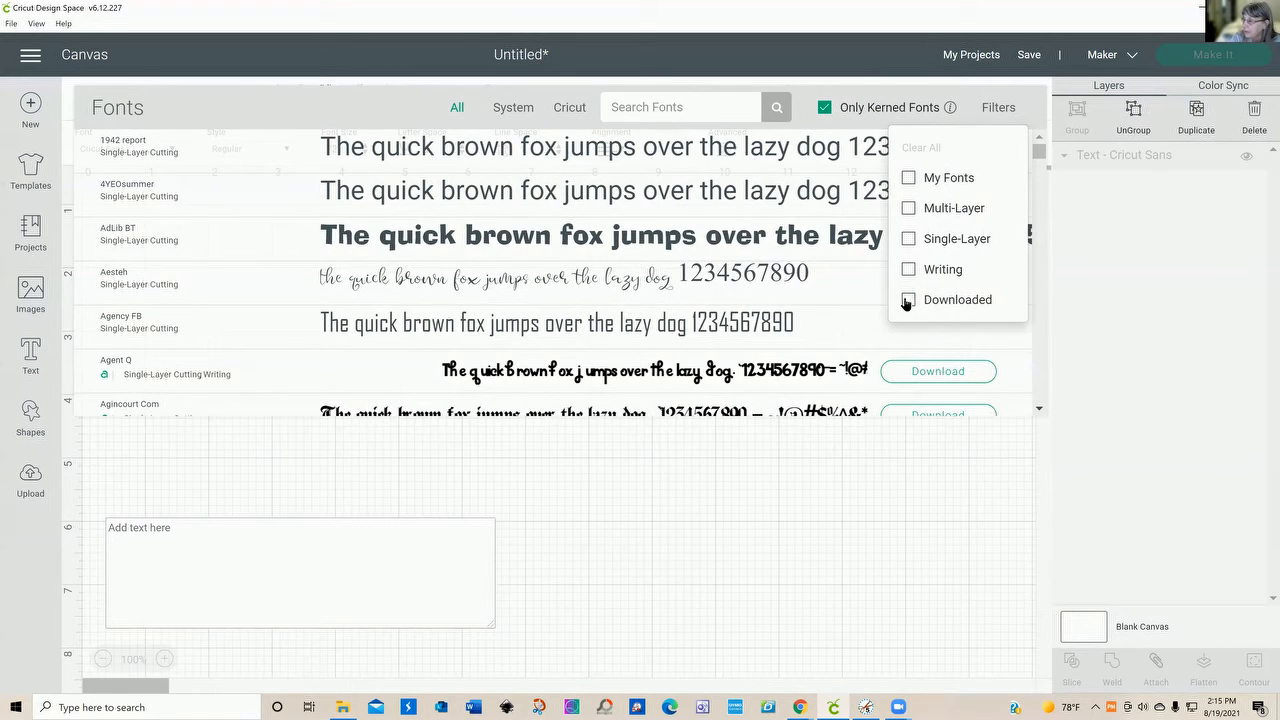
Search all kerned fonts for "watermelon" and apply Watermelon Script Demo to the text.
click(702, 109)
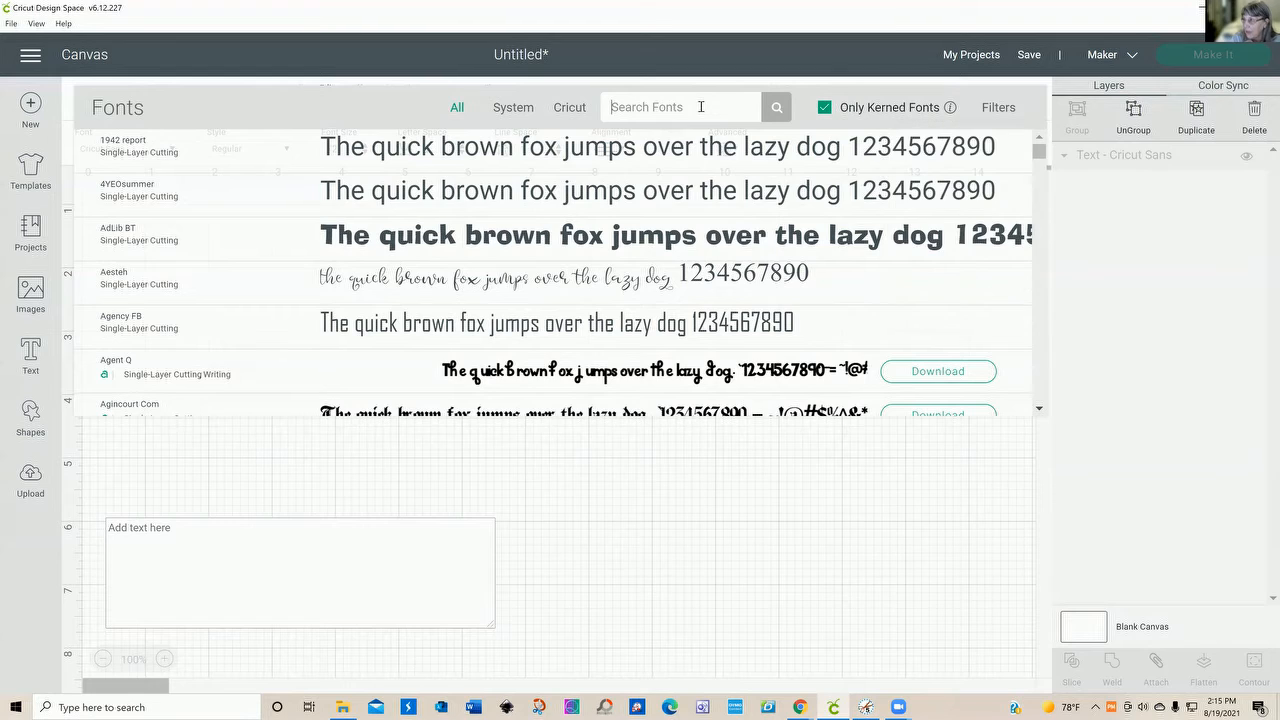
text(waatermelon)
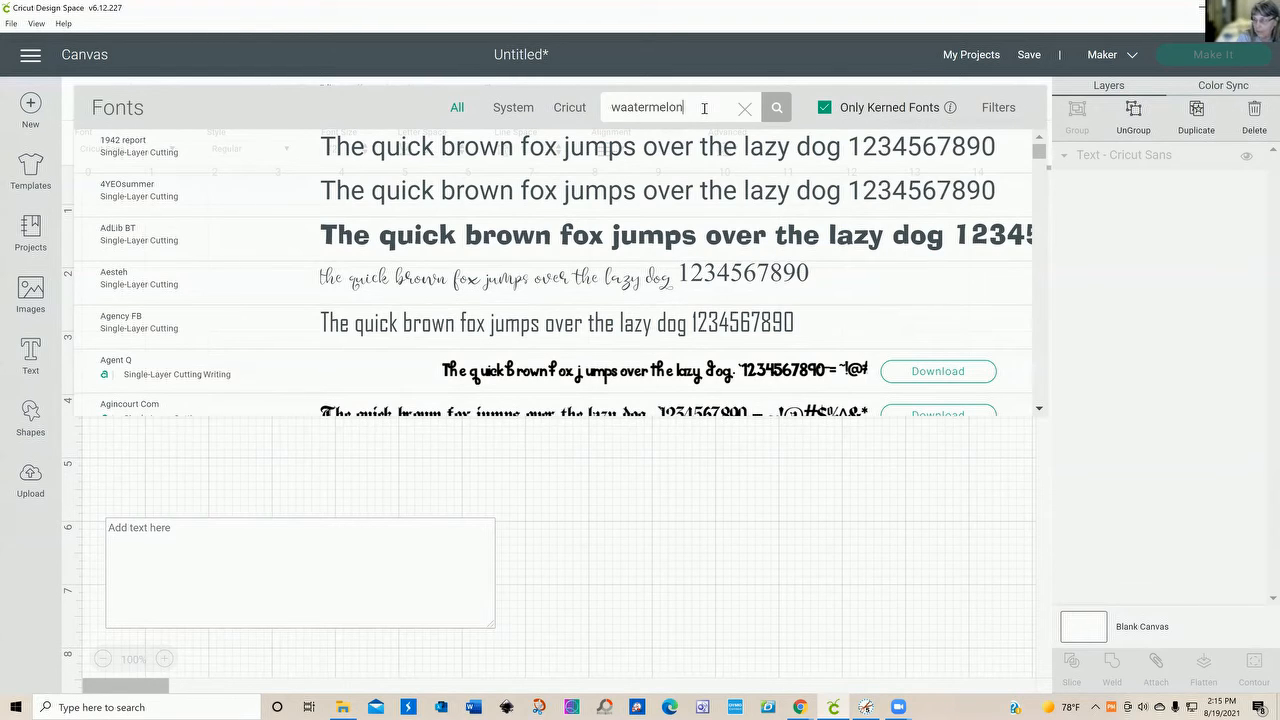
drag(615, 107, 706, 113)
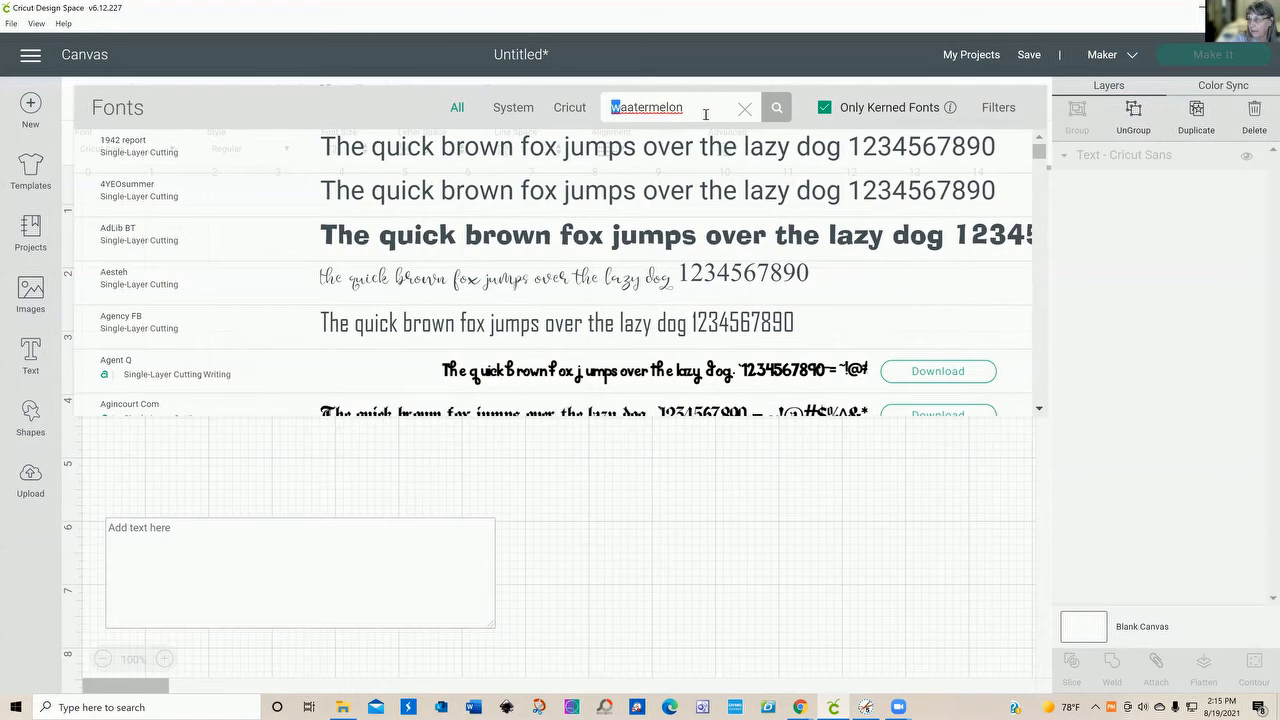
text(water)
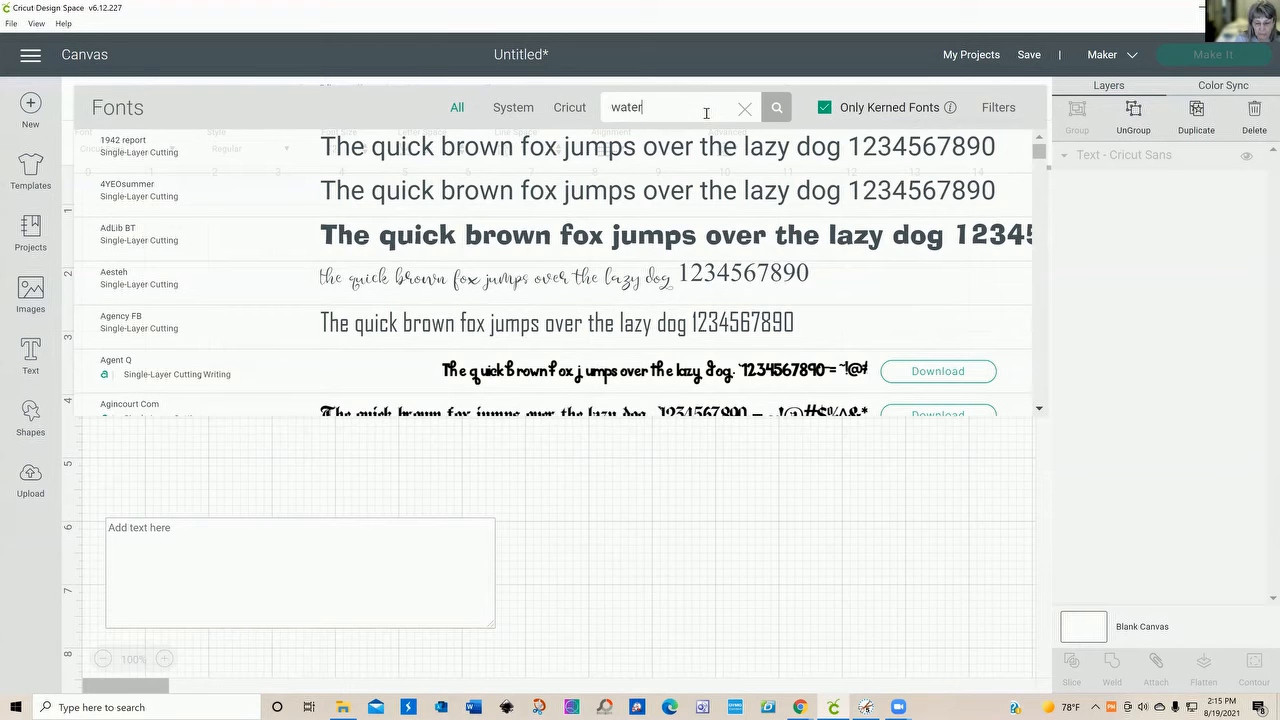
text(melom)
key(BackSpace)
text(n)
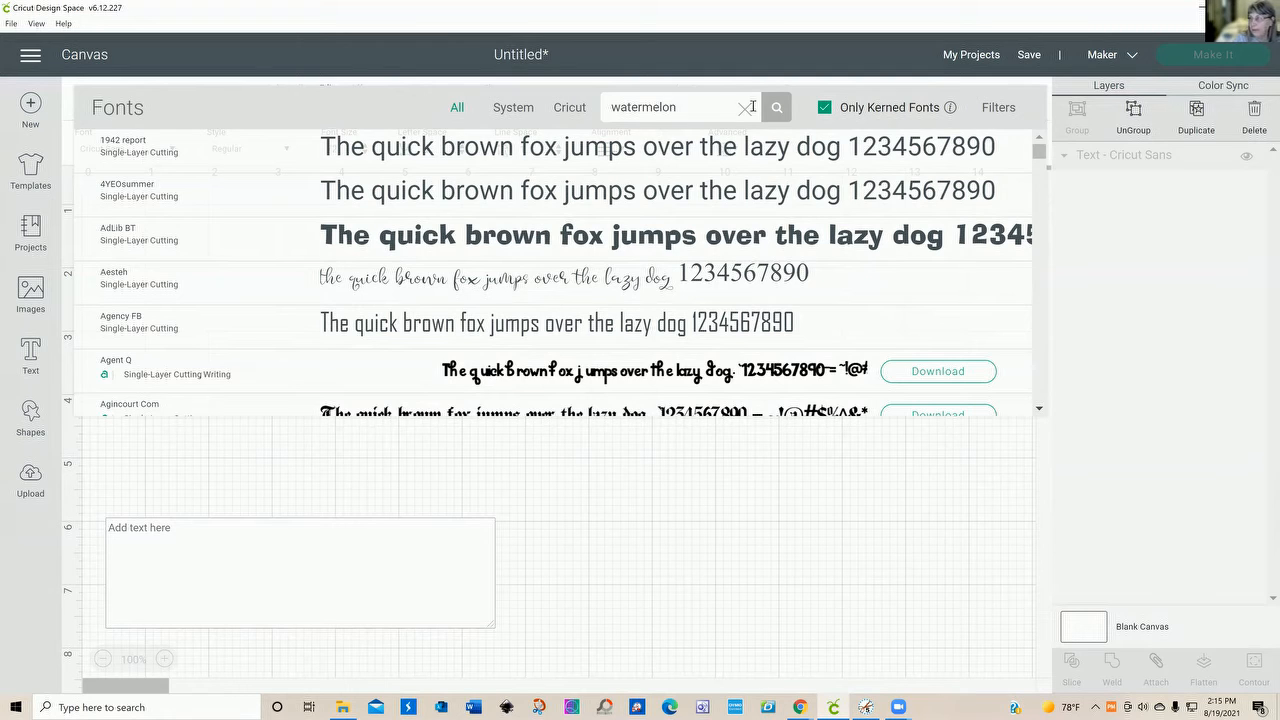
click(779, 108)
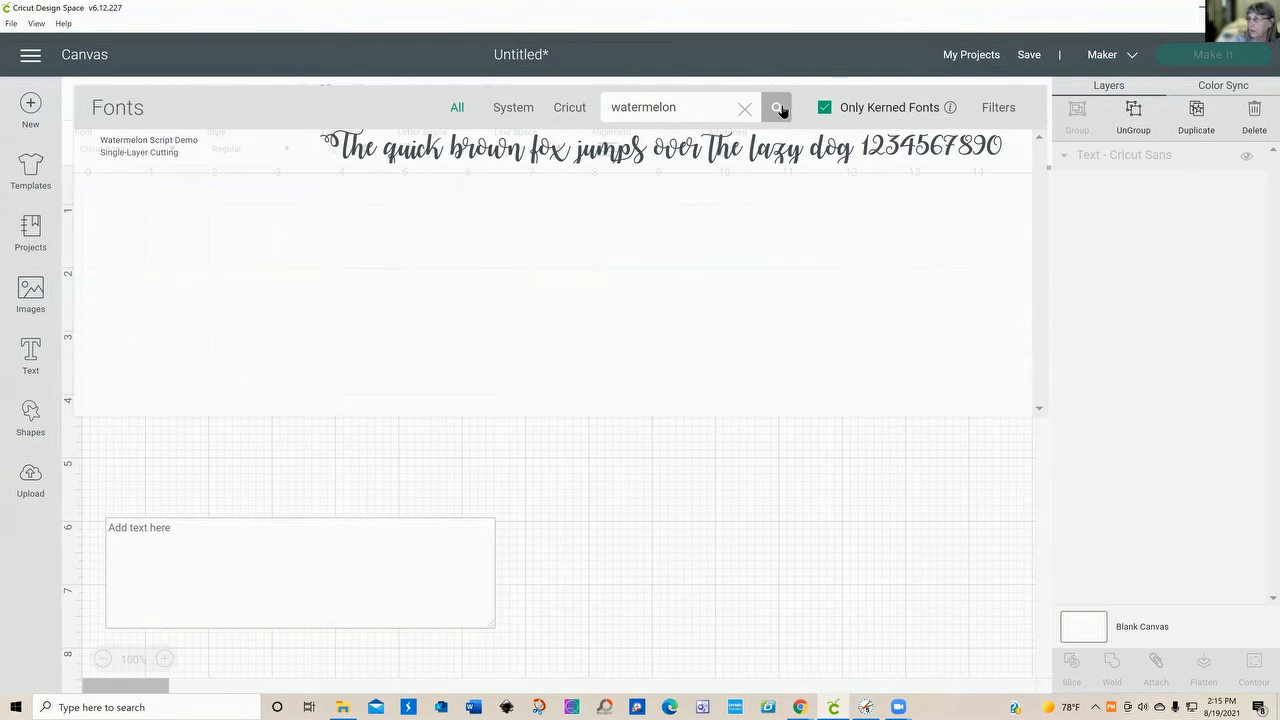
click(735, 157)
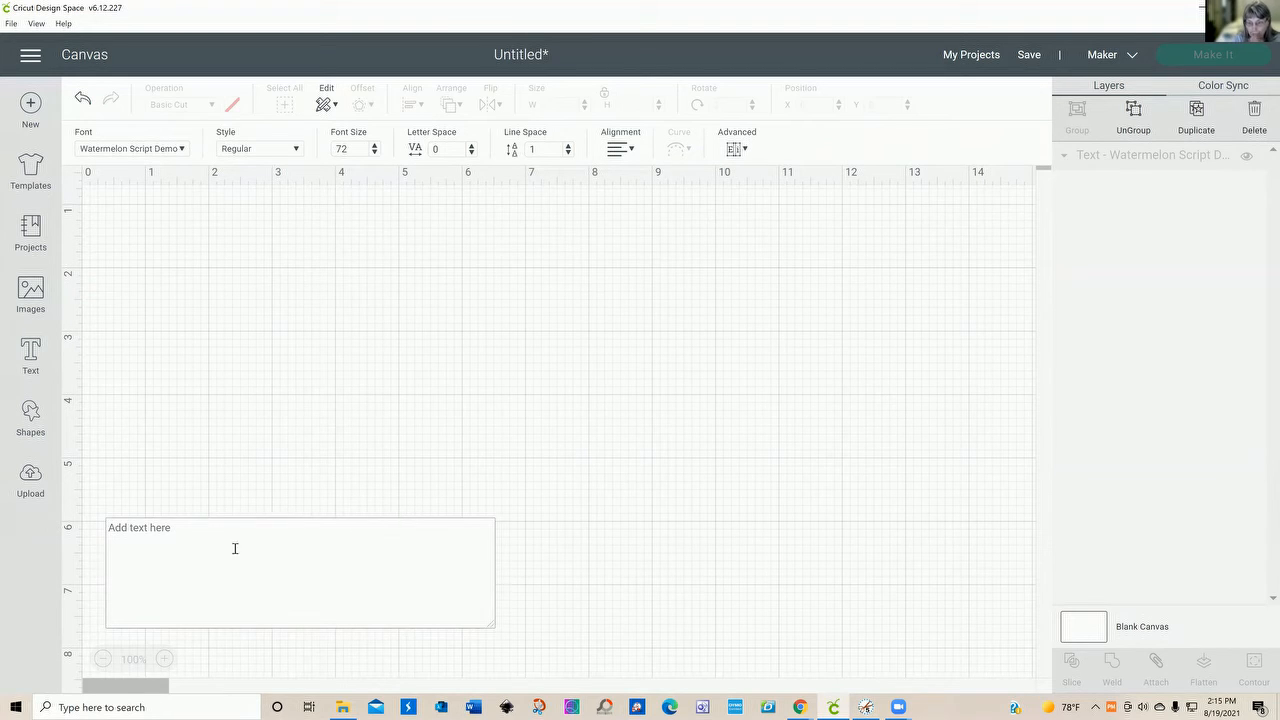
Enter "Happy Birthday" in the text box and finish editing it.
click(196, 526)
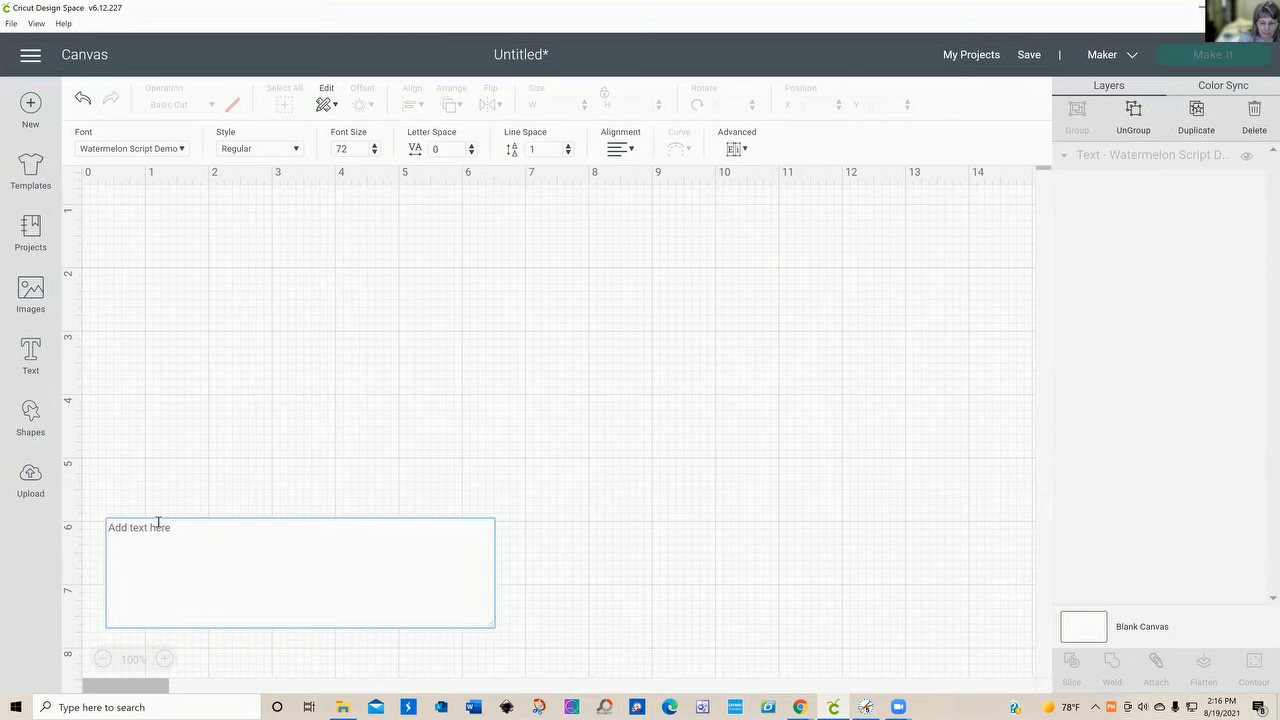
text(Hapy)
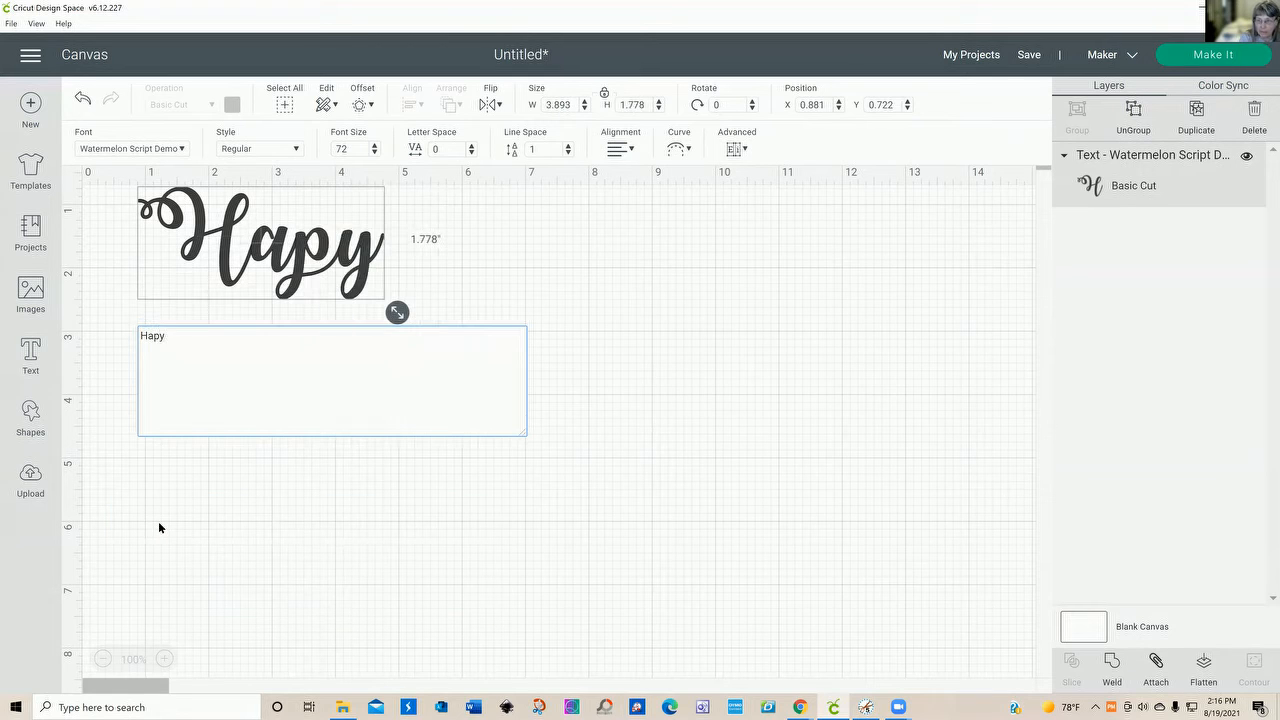
key(BackSpace)
key(BackSpace)
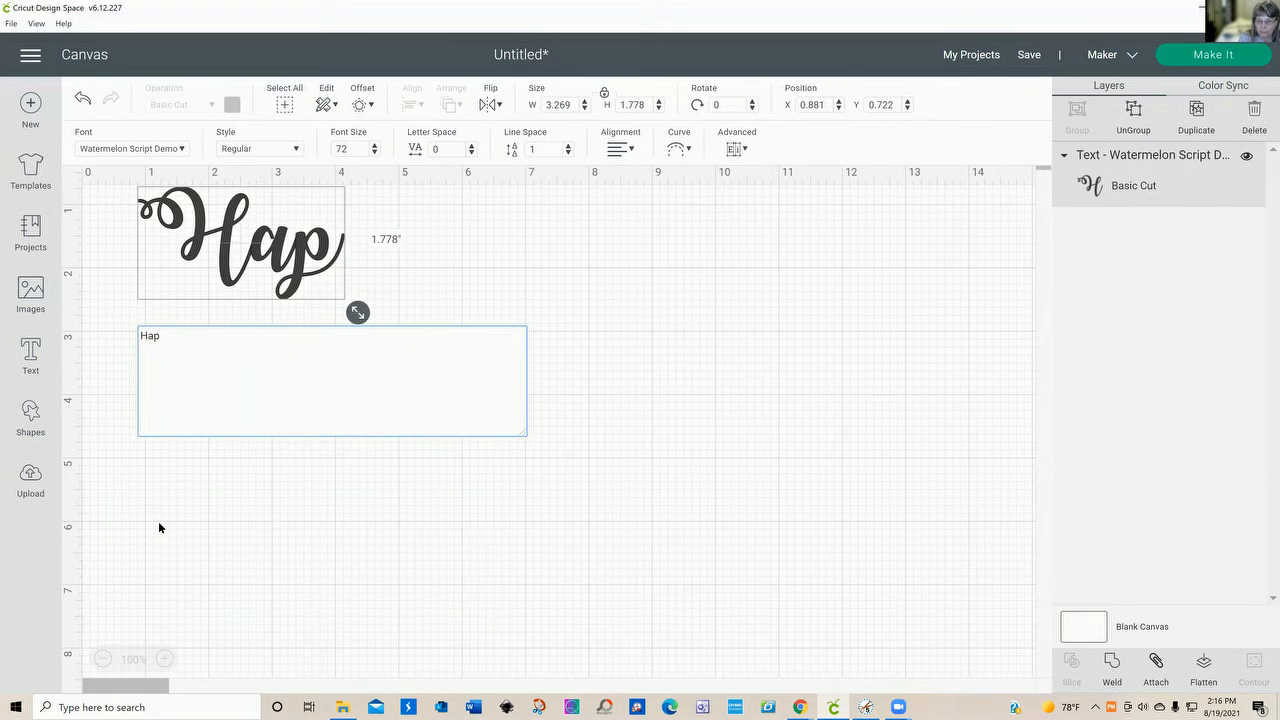
text(py Bi)
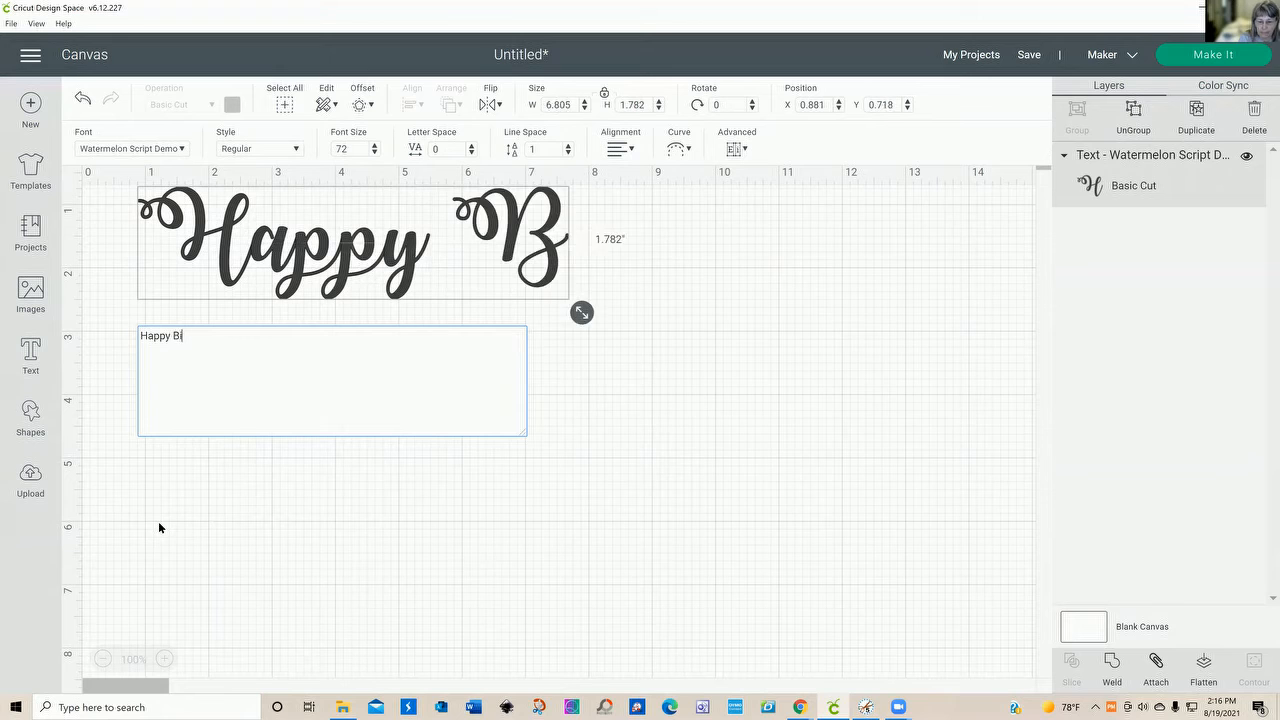
text(rthday)
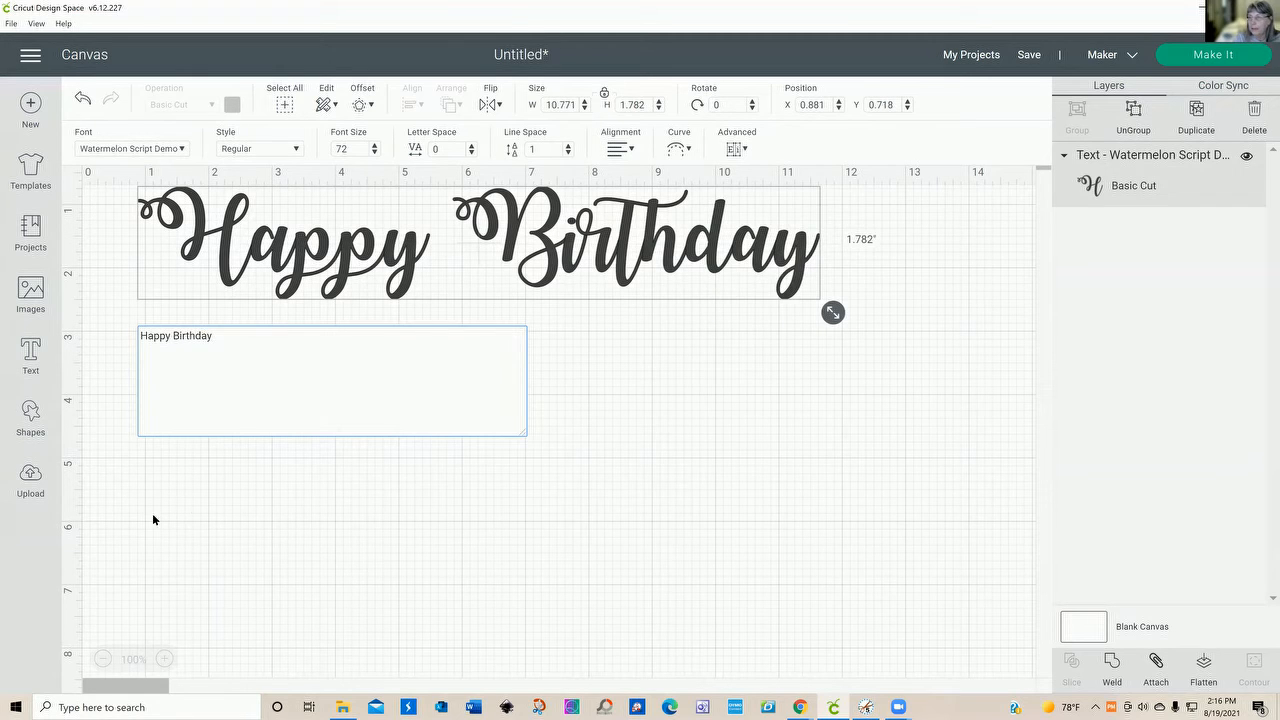
click(691, 417)
Move the Happy Birthday text down and to the right, to about X 1.5, Y 2.1 inches.
click(548, 275)
drag(548, 275, 587, 364)
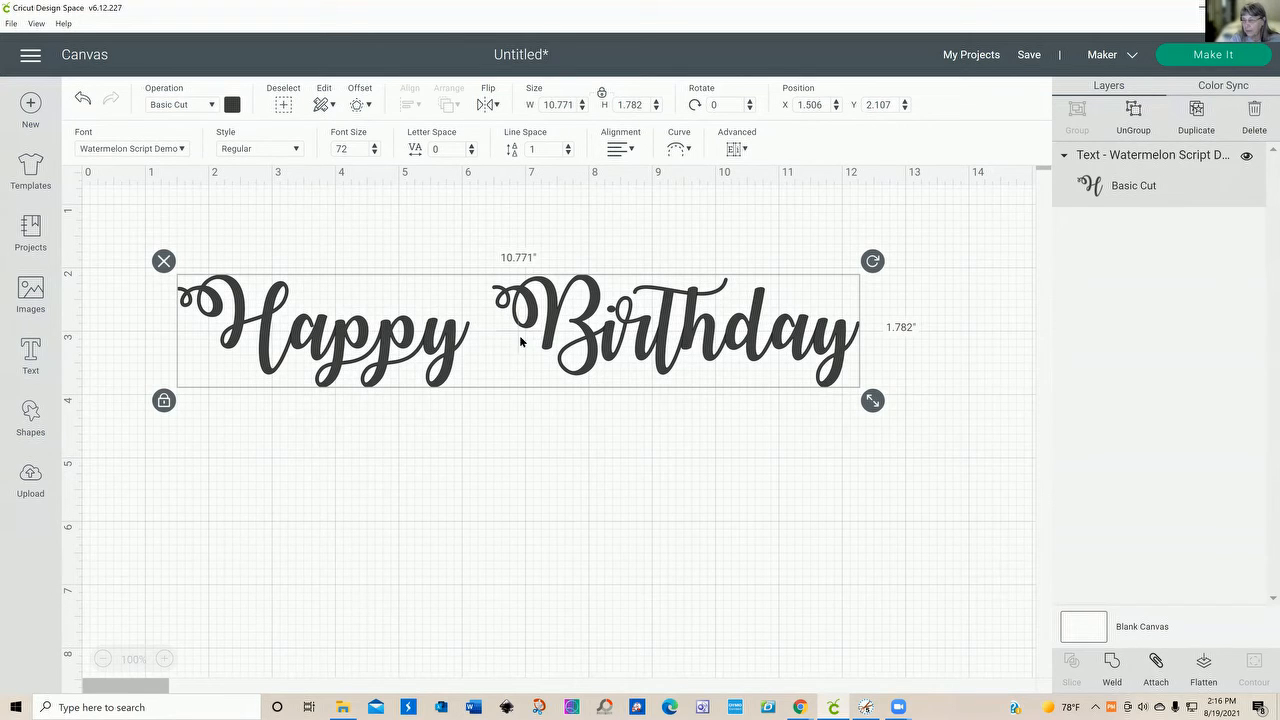
click(297, 152)
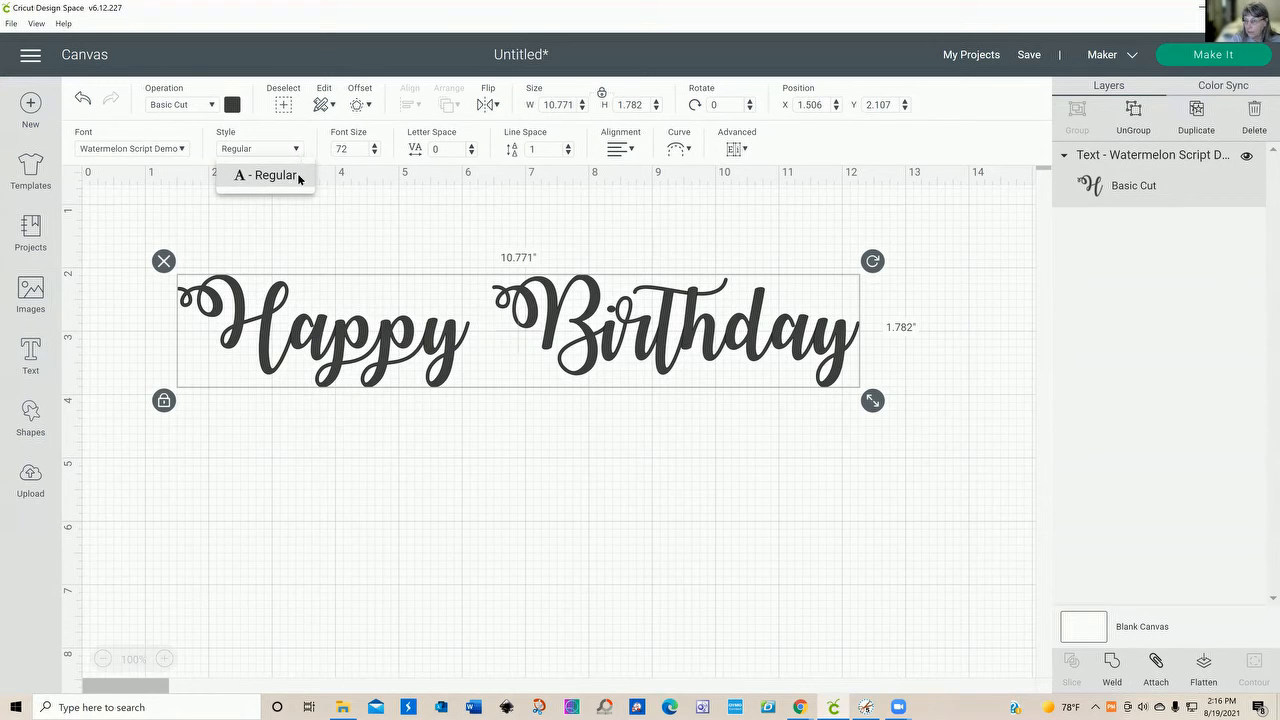
click(300, 153)
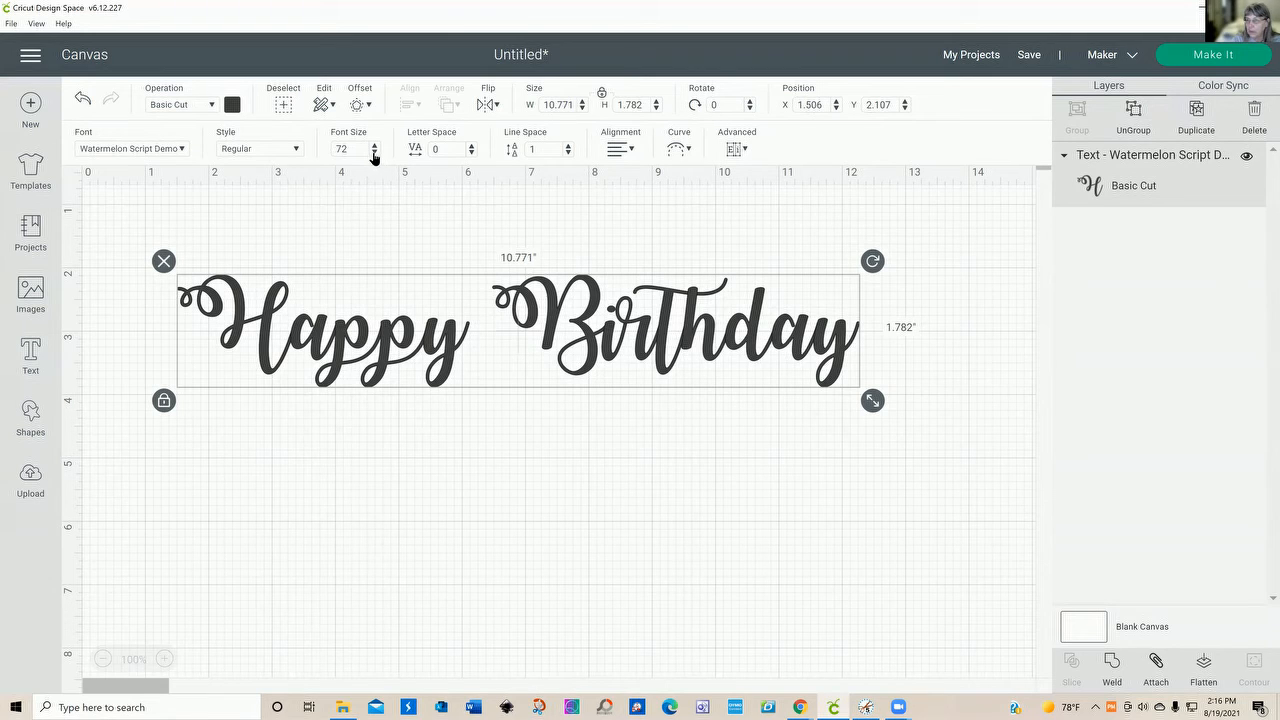
Set the Happy Birthday text's font size to 50 and reduce it to 48.
drag(354, 149, 316, 157)
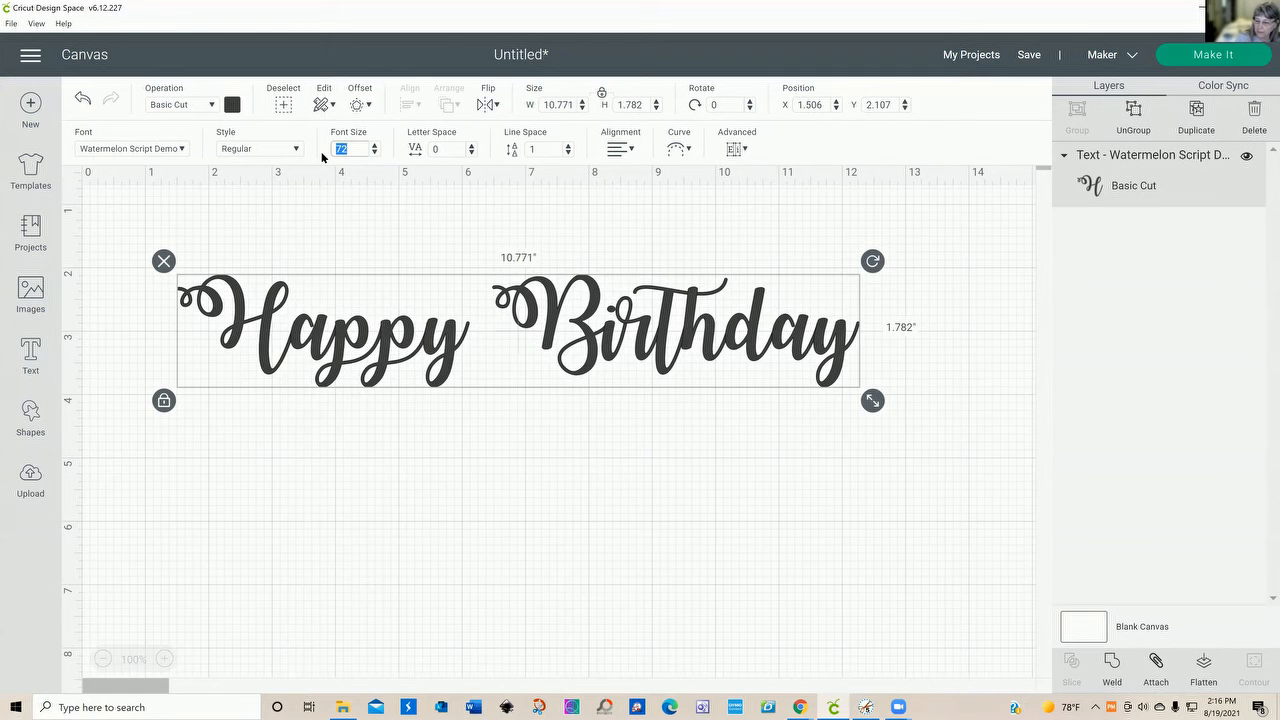
text(50)
key(Return)
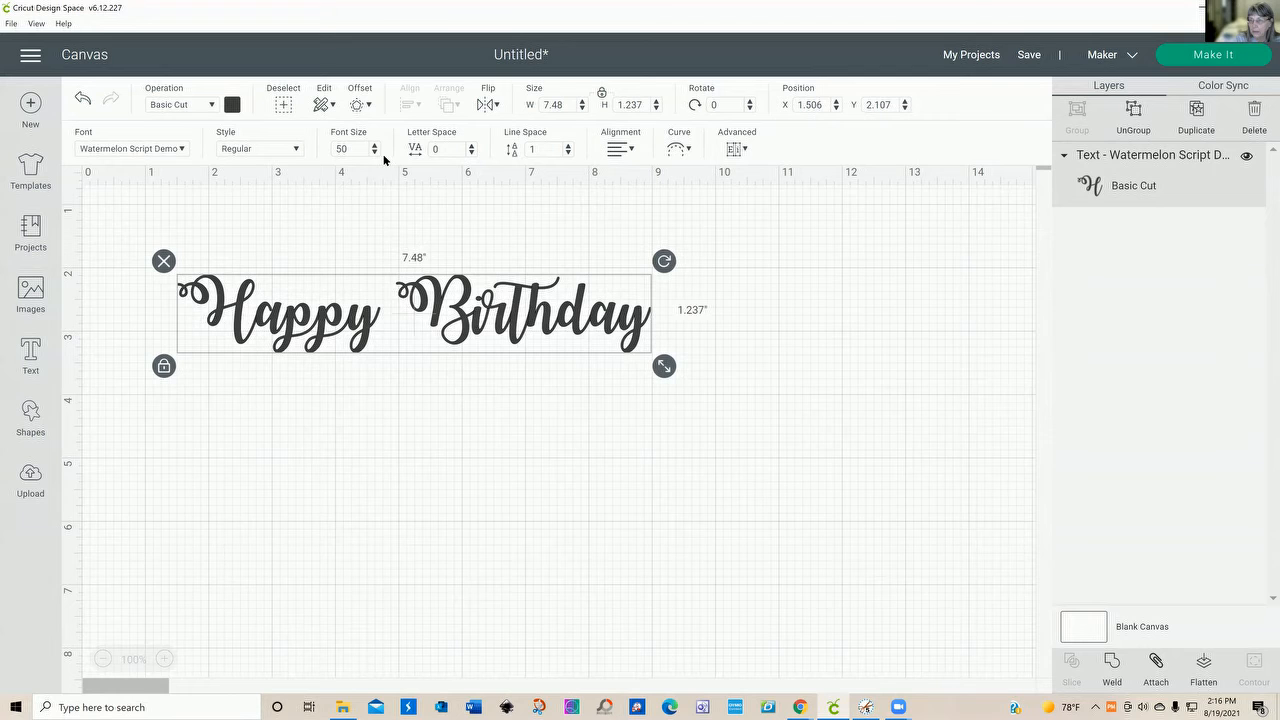
click(375, 153)
click(376, 153)
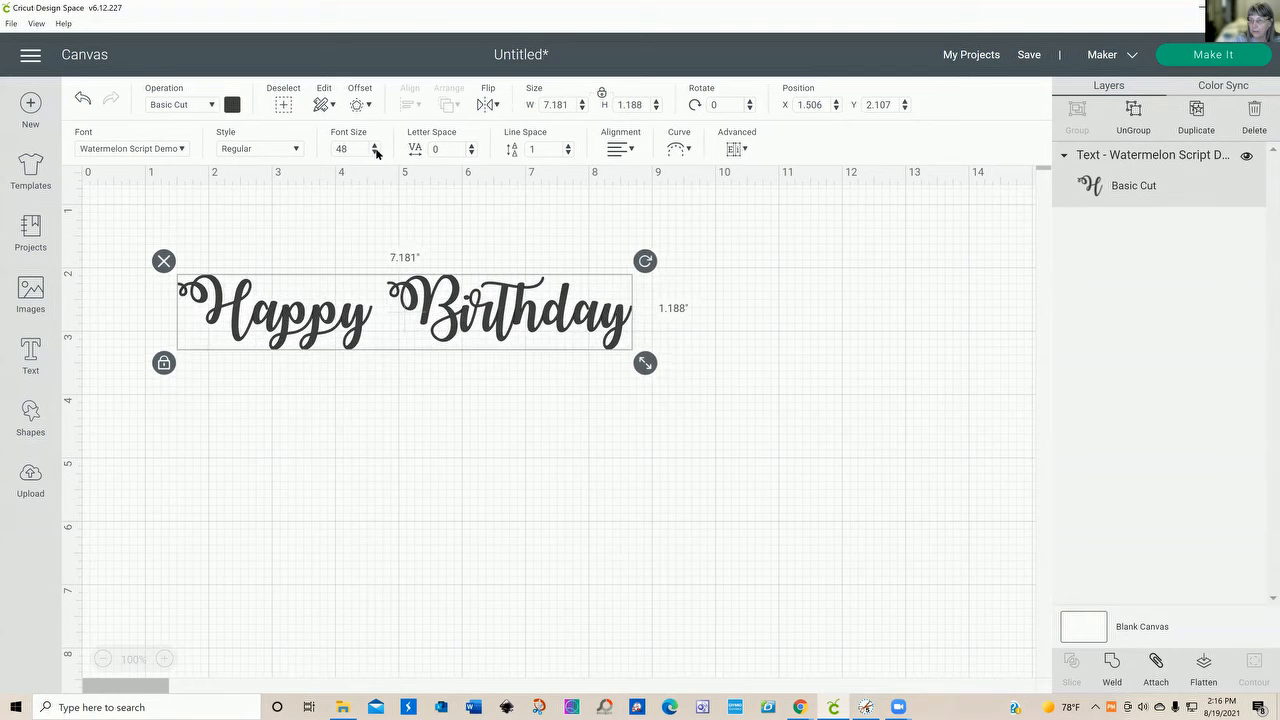
Raise the font size of the Happy Birthday text to 54.
click(375, 145)
click(375, 145)
click(375, 145)
click(375, 145)
click(376, 145)
click(375, 146)
Add a second line reading "to you" in lowercase below Happy Birthday in the same text object and finish editing.
double_click(348, 313)
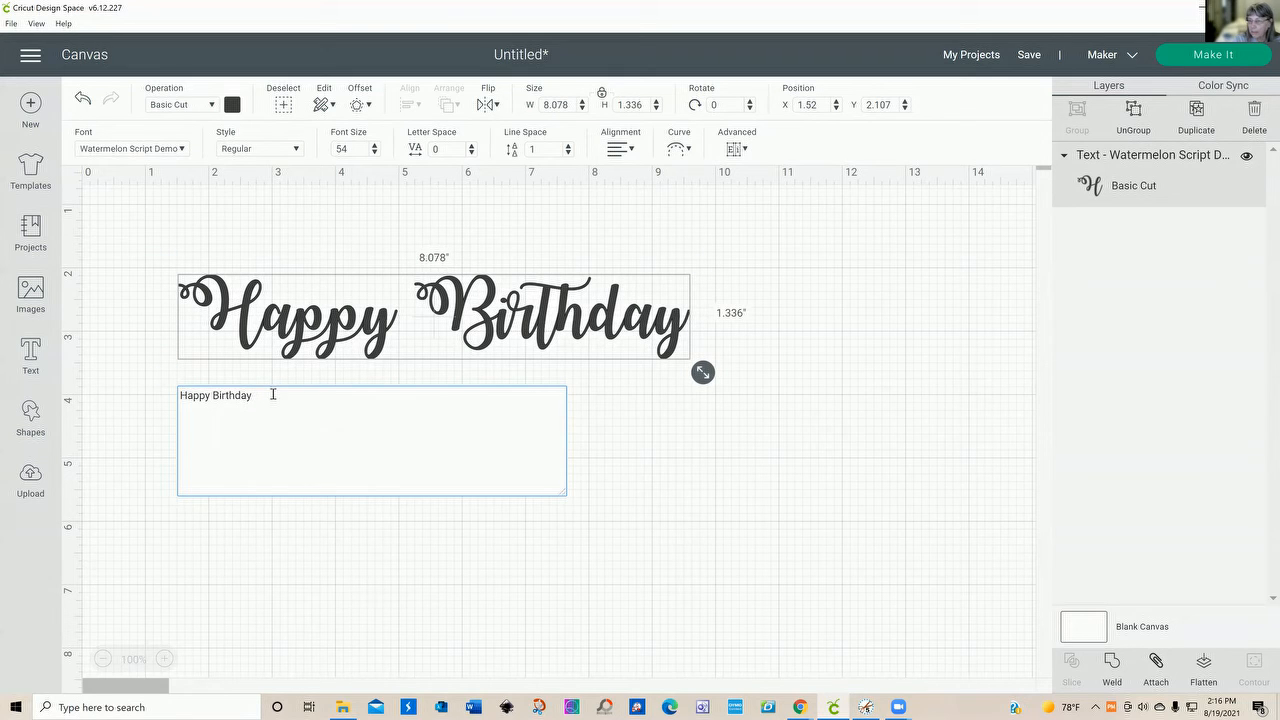
key(Return)
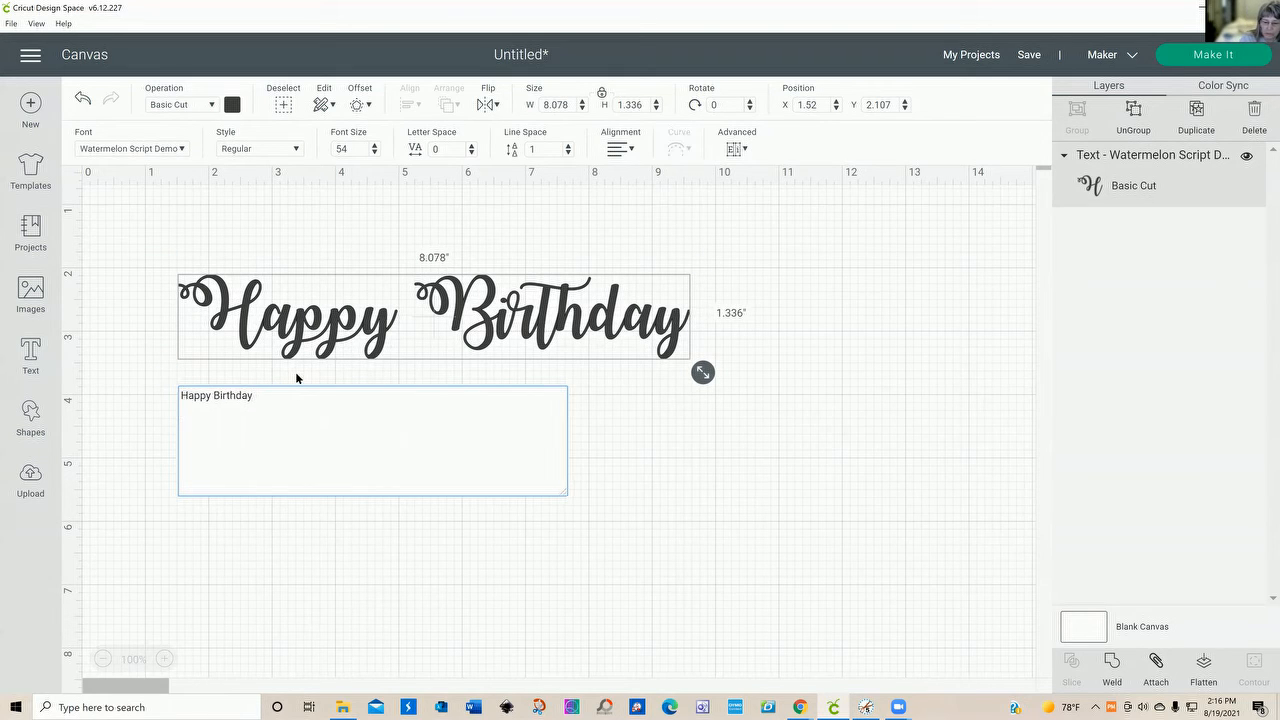
text(TO you)
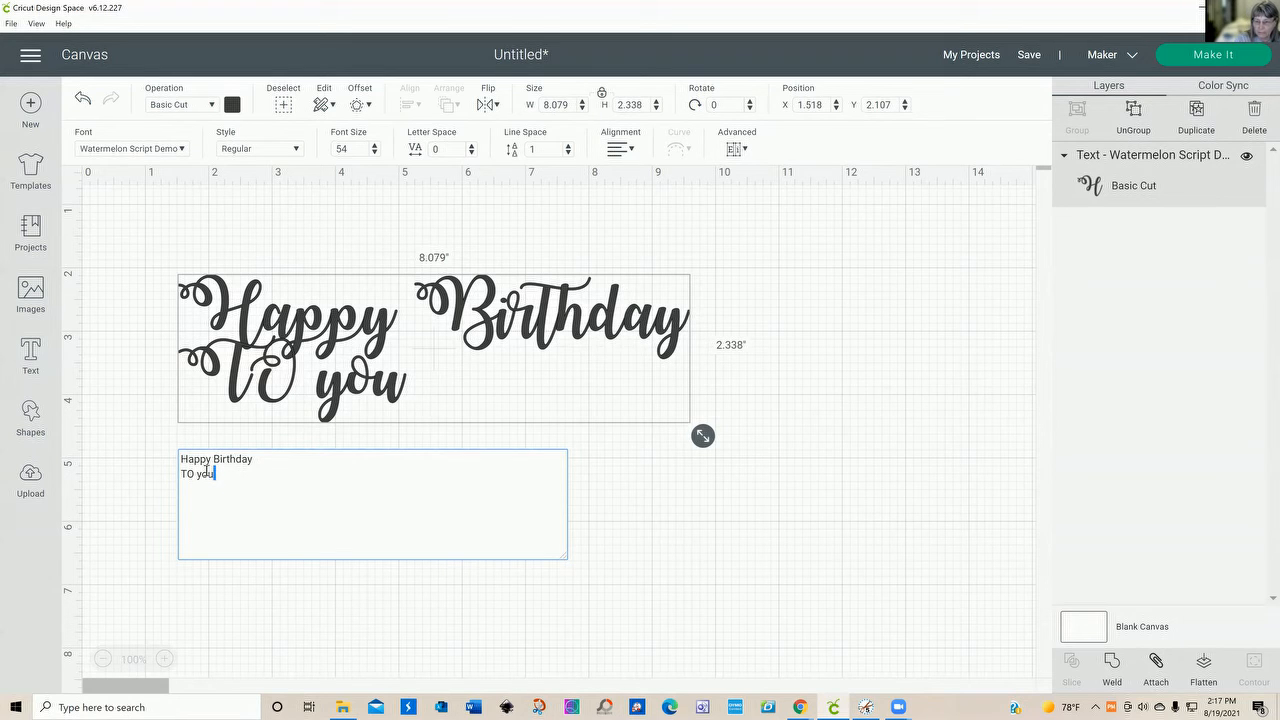
key(BackSpace)
key(BackSpace)
key(BackSpace)
key(BackSpace)
key(BackSpace)
key(BackSpace)
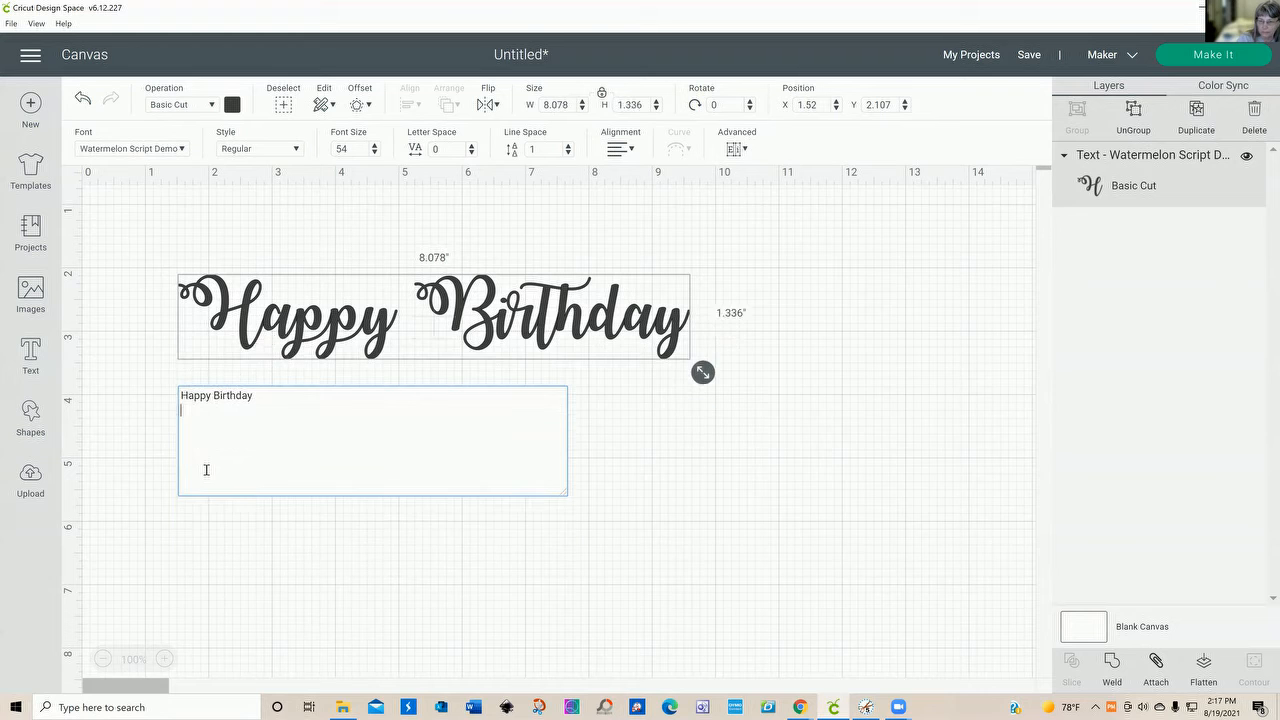
text(to you)
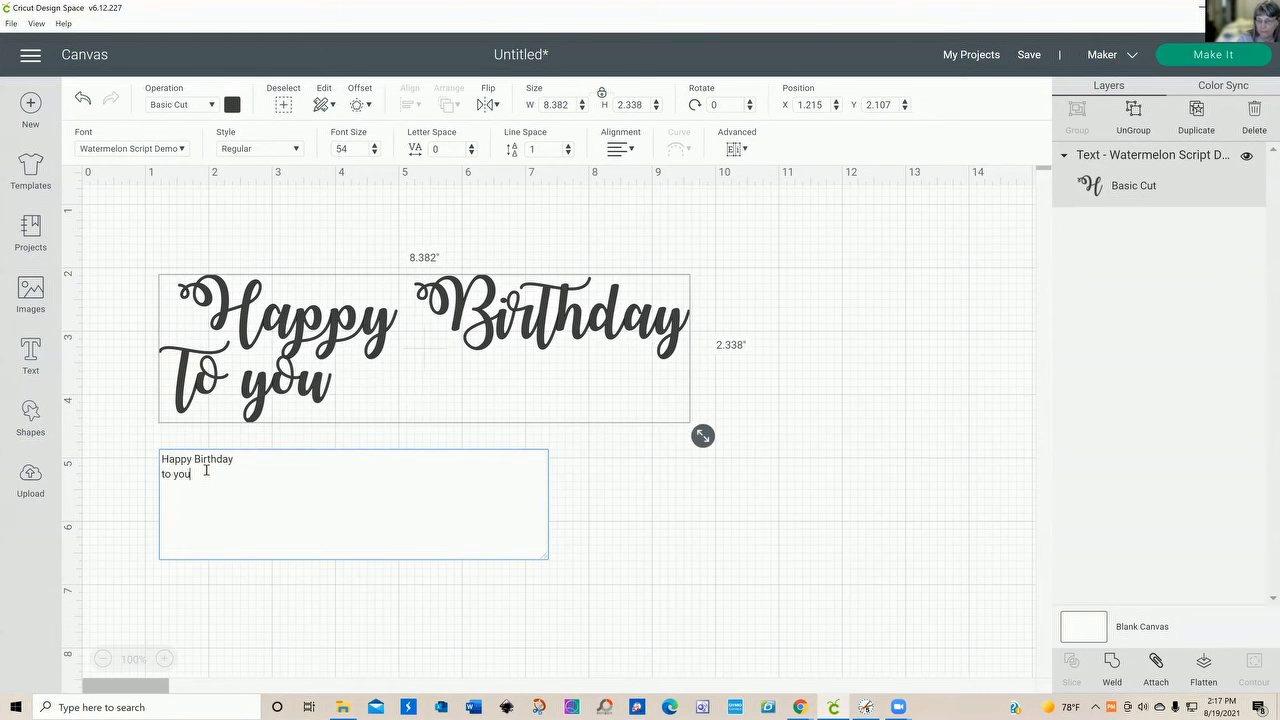
click(822, 466)
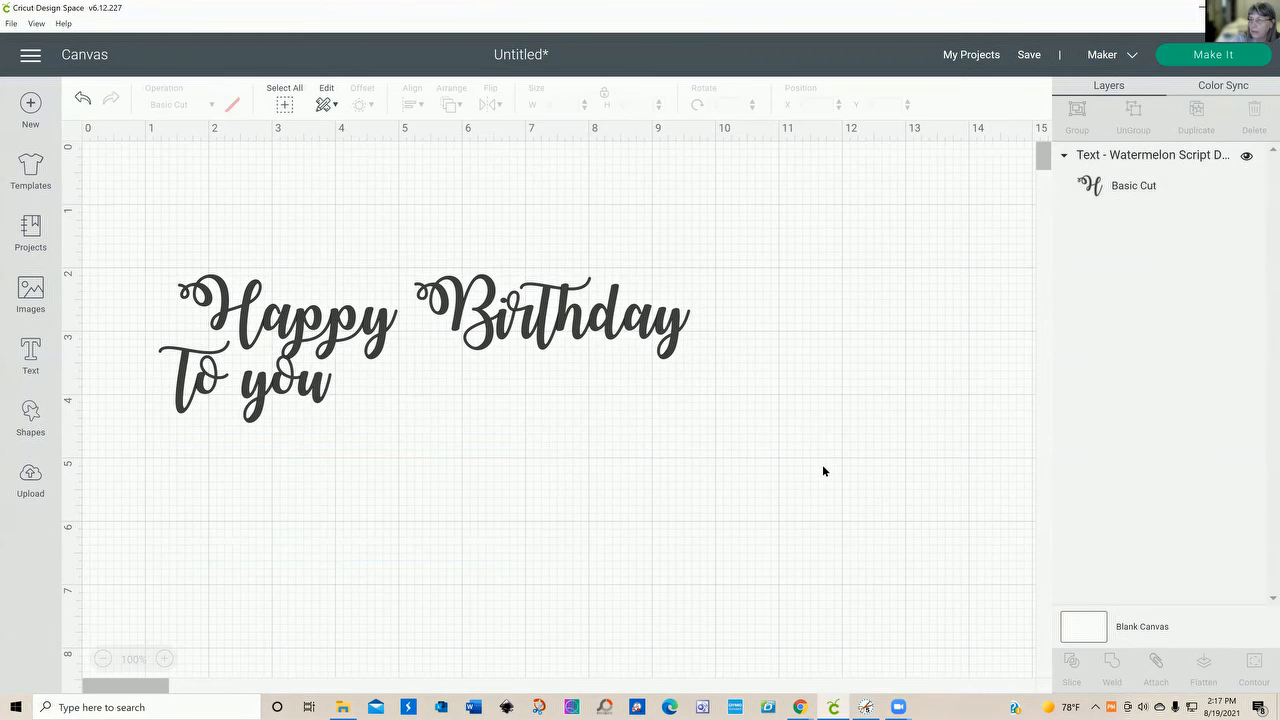
Center-align the two lines of the text object.
click(600, 330)
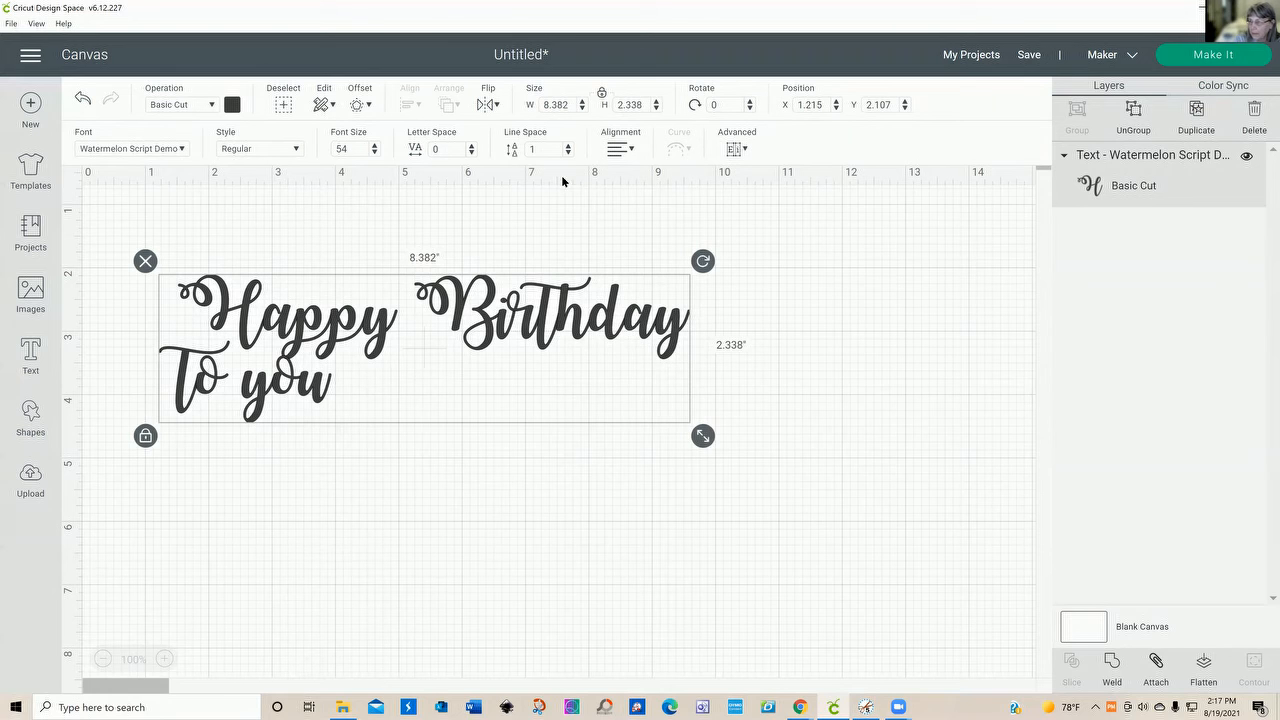
click(621, 150)
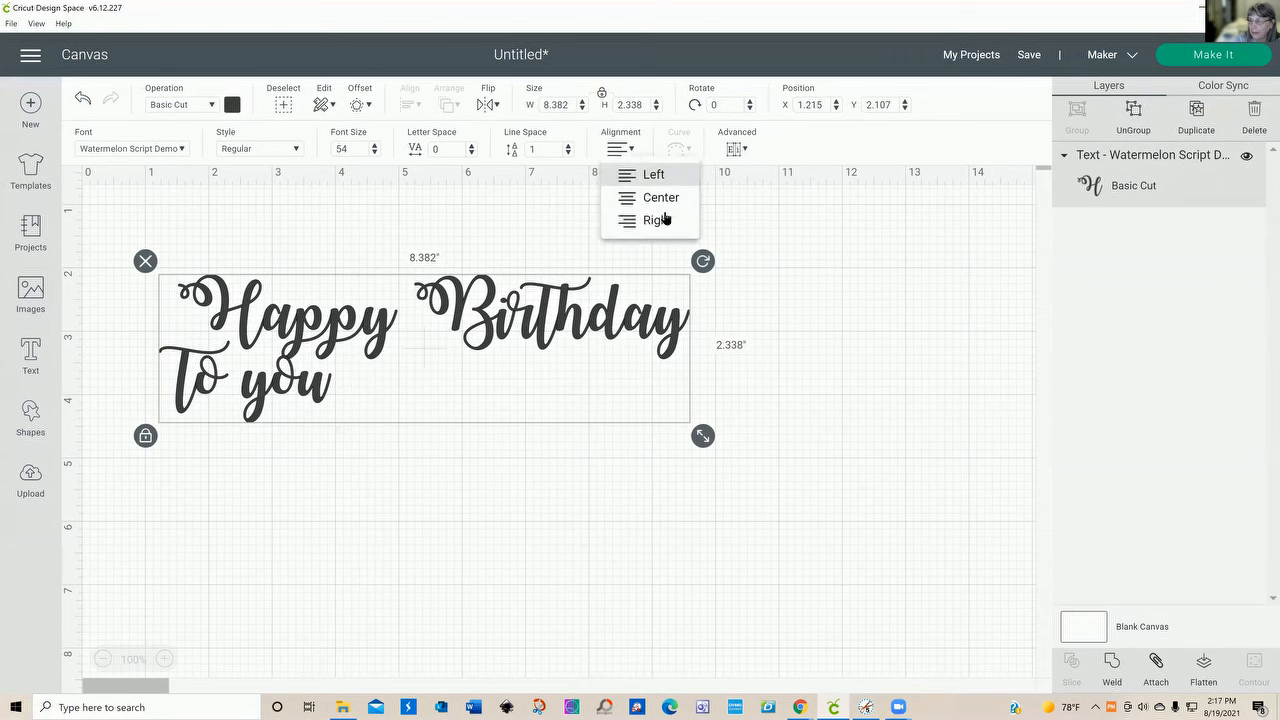
click(659, 198)
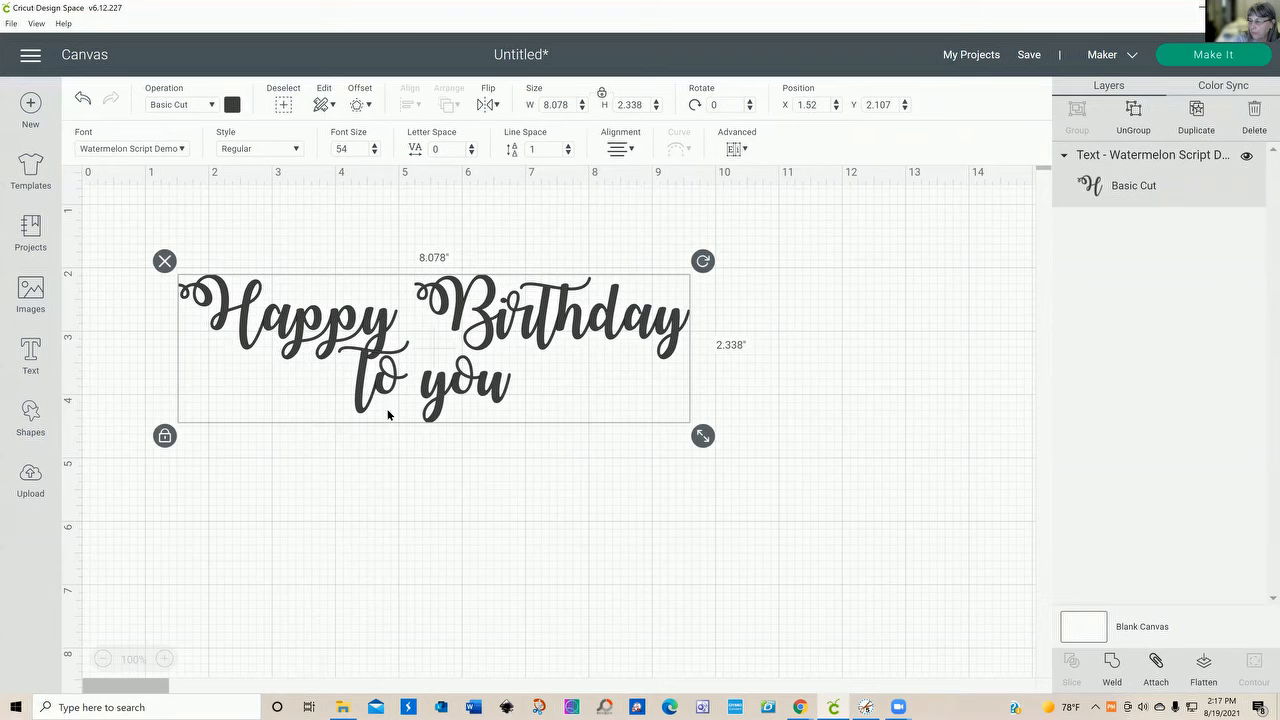
Reduce the line spacing of the two-line text to 0.7.
click(568, 153)
click(568, 153)
click(568, 153)
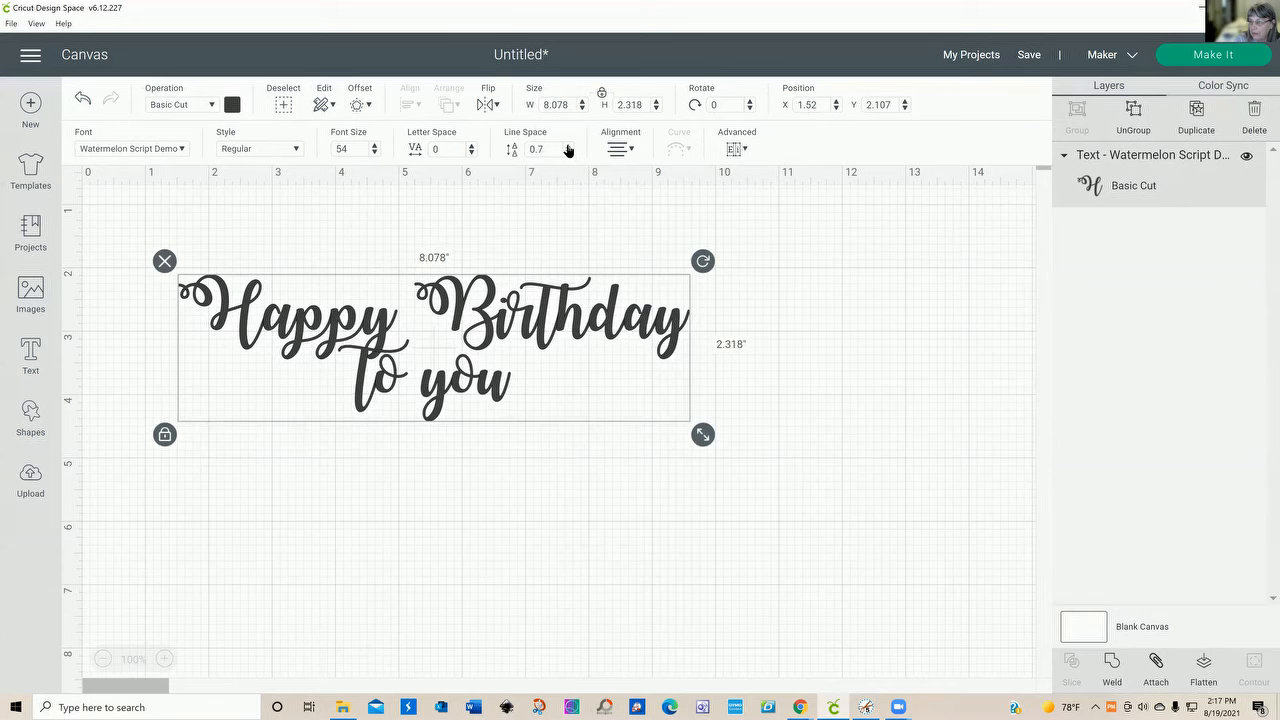
Increase the line spacing of the two-line text to 4.7.
click(567, 146)
click(567, 146)
click(567, 146)
click(567, 146)
click(567, 146)
click(567, 146)
click(567, 146)
click(567, 146)
click(567, 146)
click(567, 146)
click(567, 146)
click(567, 146)
click(567, 146)
click(567, 146)
click(567, 146)
click(567, 146)
click(567, 146)
click(567, 146)
click(567, 146)
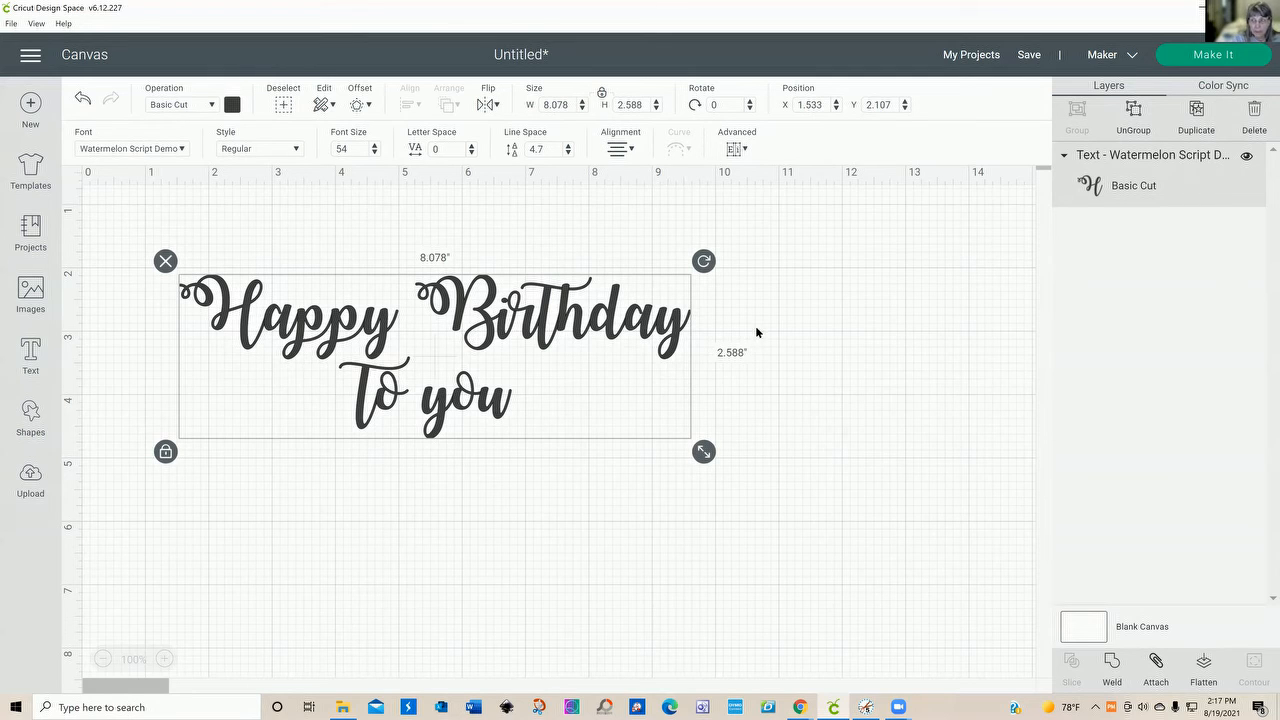
Ungroup the text to lines and move them apart, Happy Birthday to about Y 1.9 and "to you" to about Y 5.0 inches.
click(745, 151)
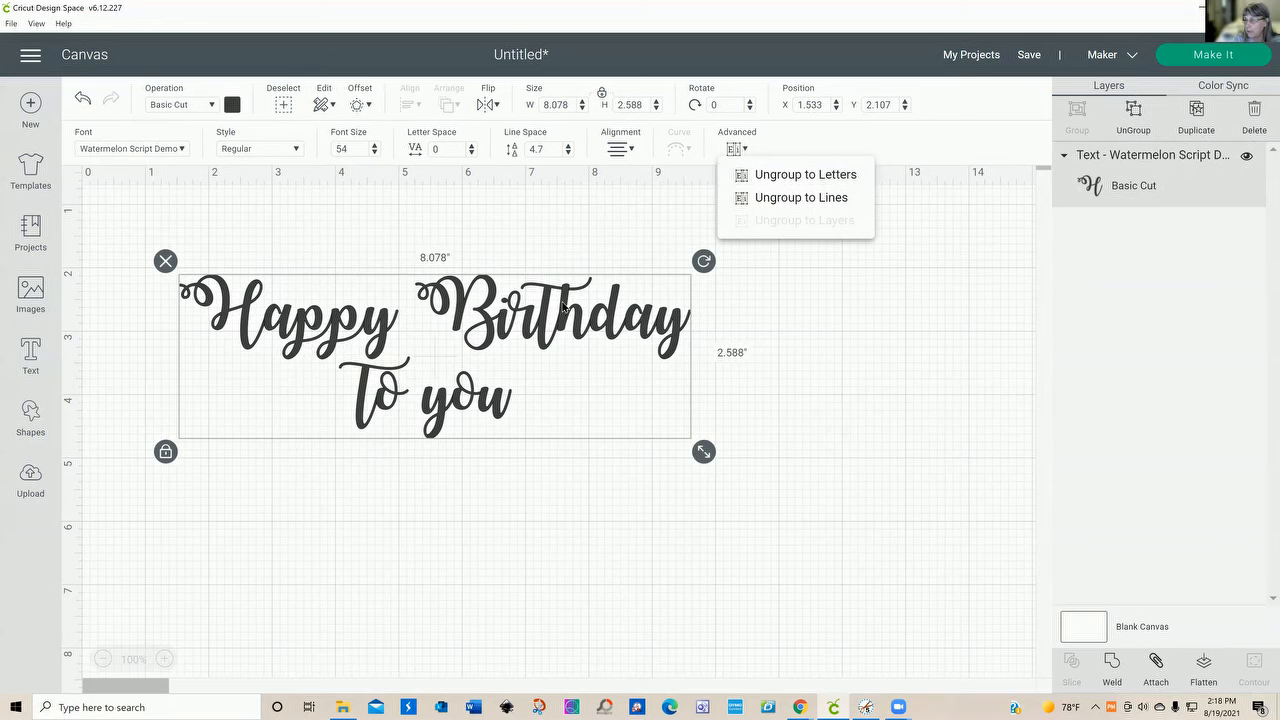
click(761, 199)
drag(430, 394, 434, 481)
drag(477, 330, 477, 299)
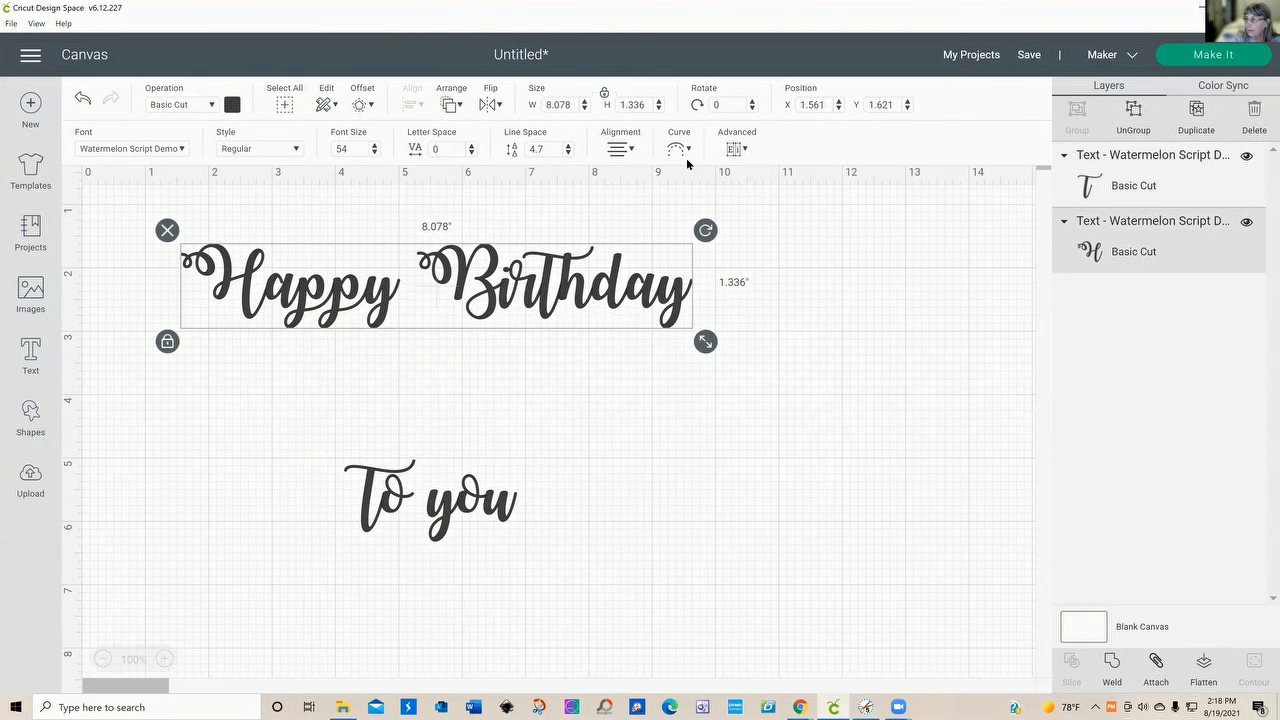
drag(594, 290, 588, 309)
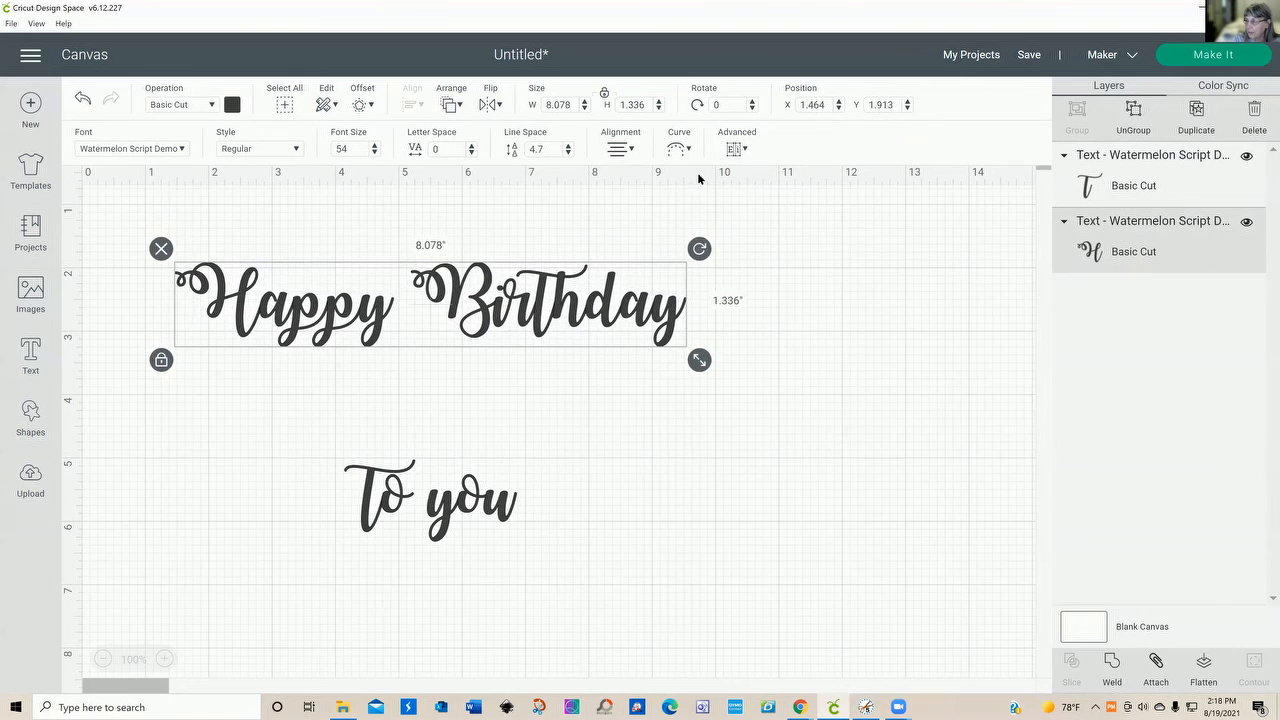
Curve Happy Birthday into a slight upward arch and bend "to you" in the opposite direction.
click(687, 149)
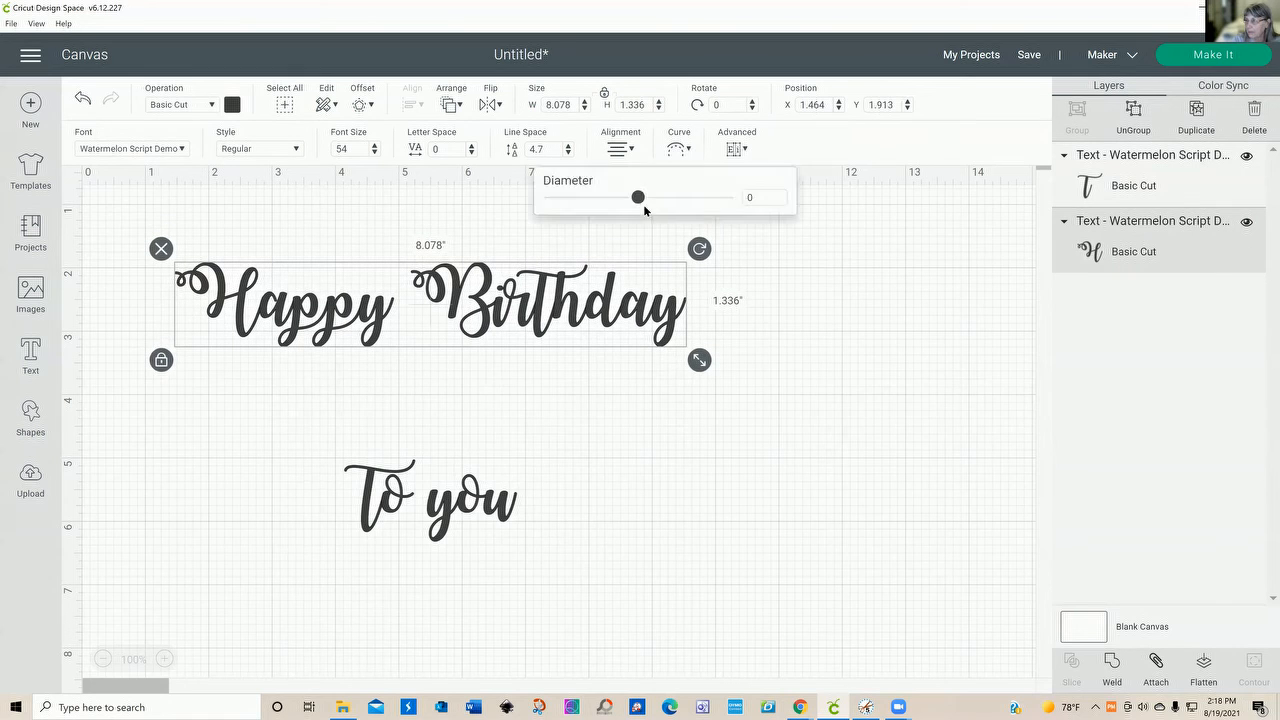
mouse_move(637, 202)
mouse_down()
mouse_move(690, 201)
mouse_move(661, 203)
mouse_up()
click(464, 514)
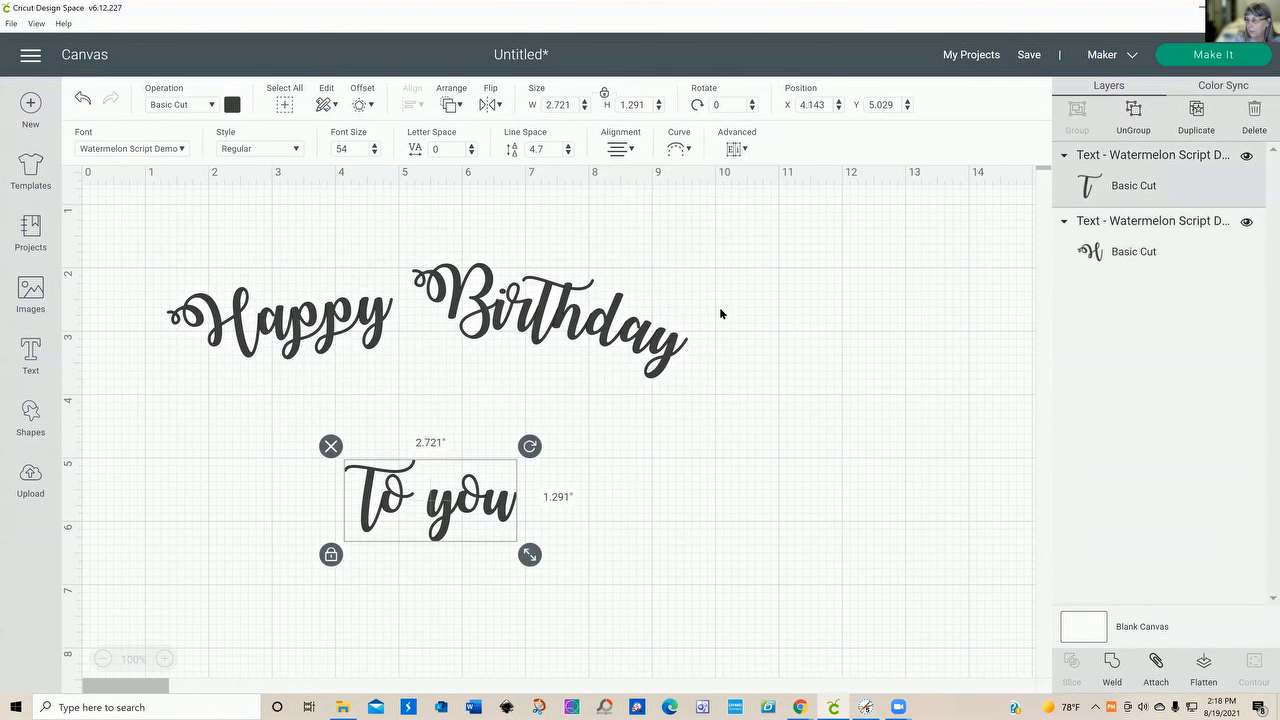
click(687, 151)
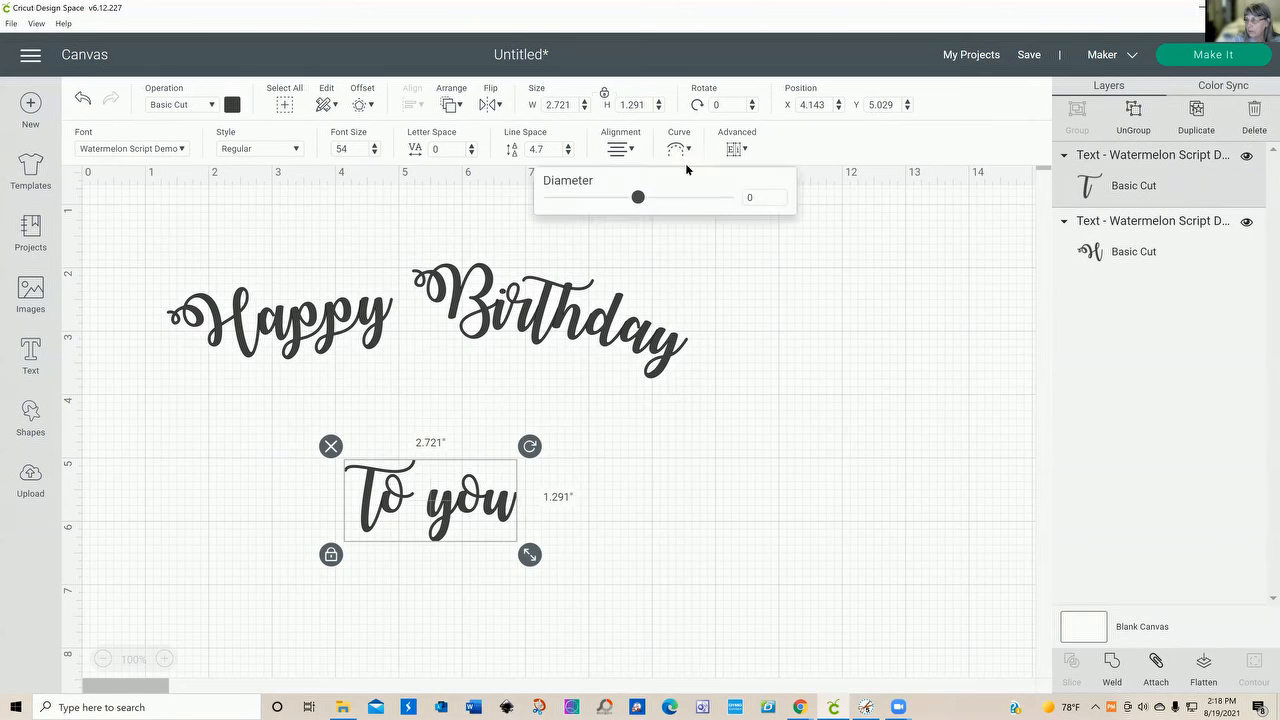
drag(640, 202, 596, 206)
Tighten the arch of the Happy Birthday line to a curve diameter of about 10.1.
click(583, 292)
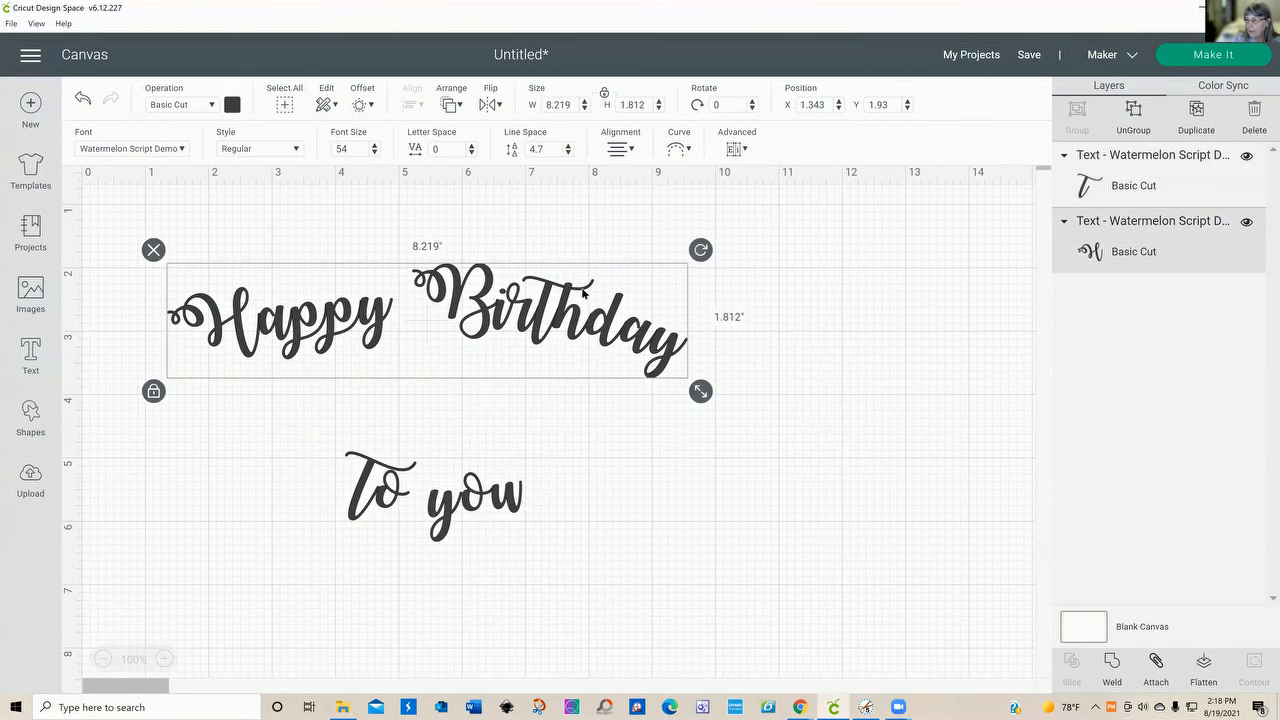
click(681, 153)
drag(666, 200, 687, 197)
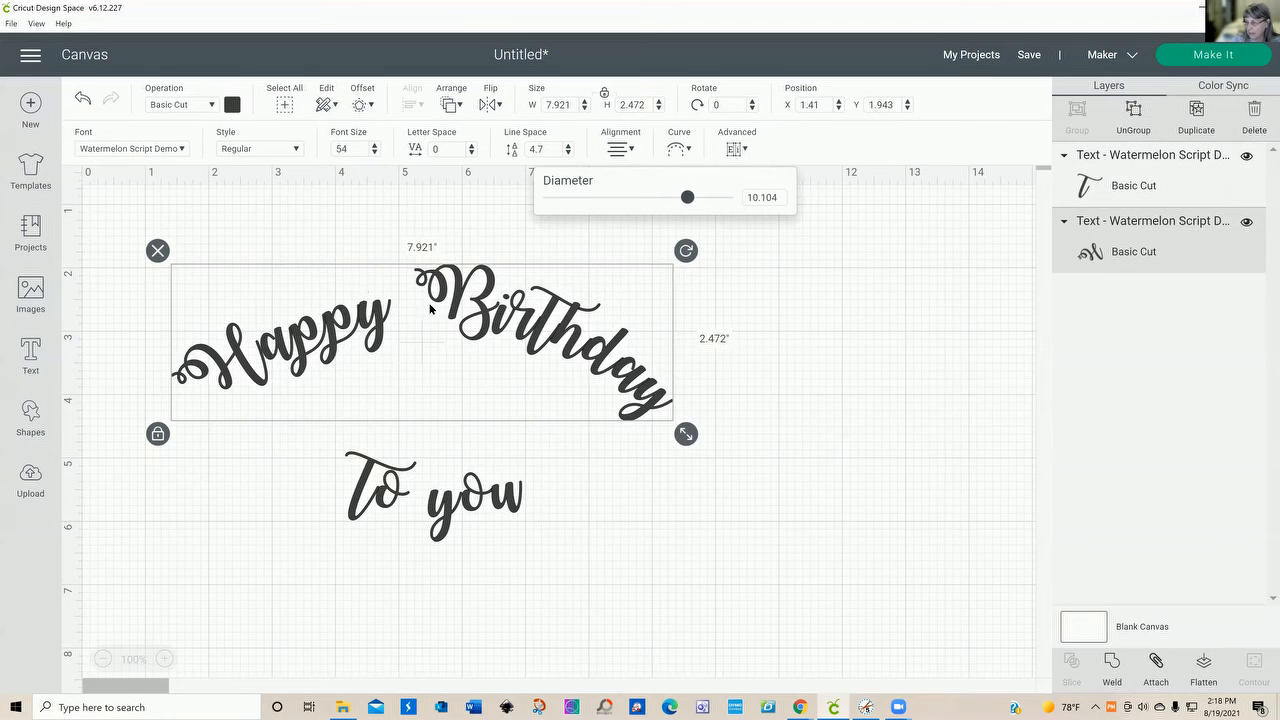
click(786, 326)
Ungroup the curved Happy Birthday line into individual letters.
click(564, 322)
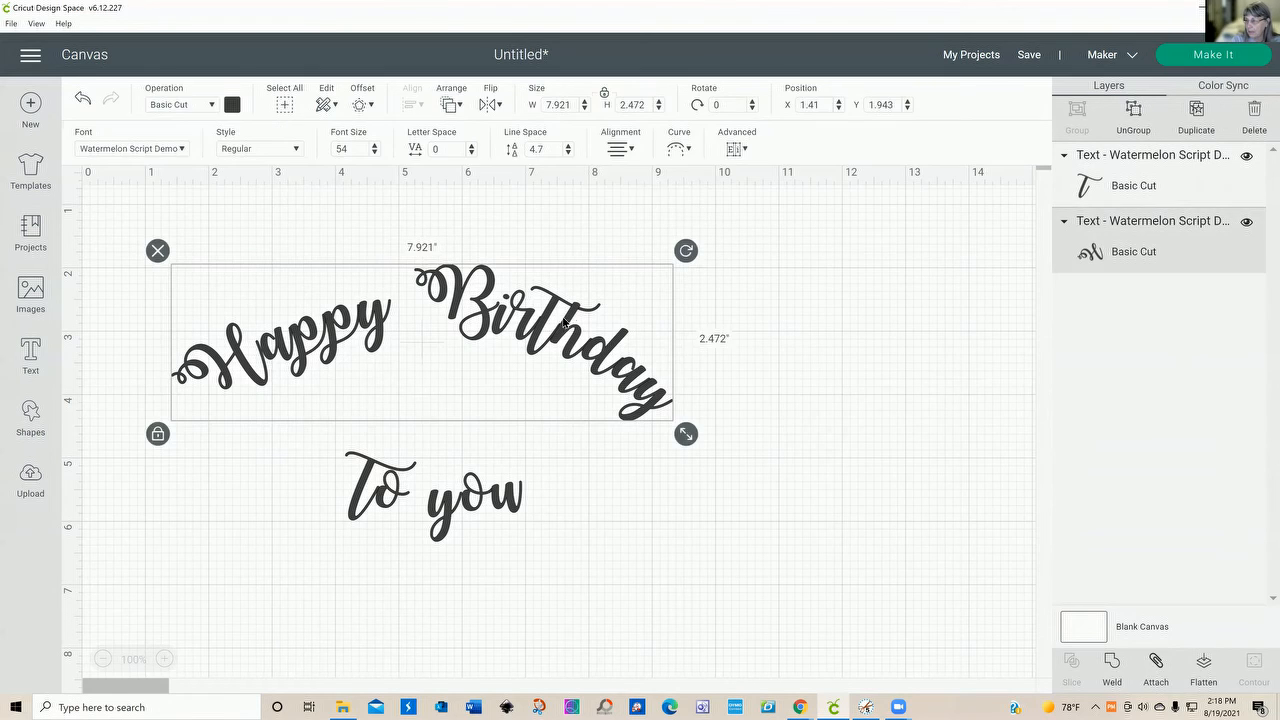
click(746, 150)
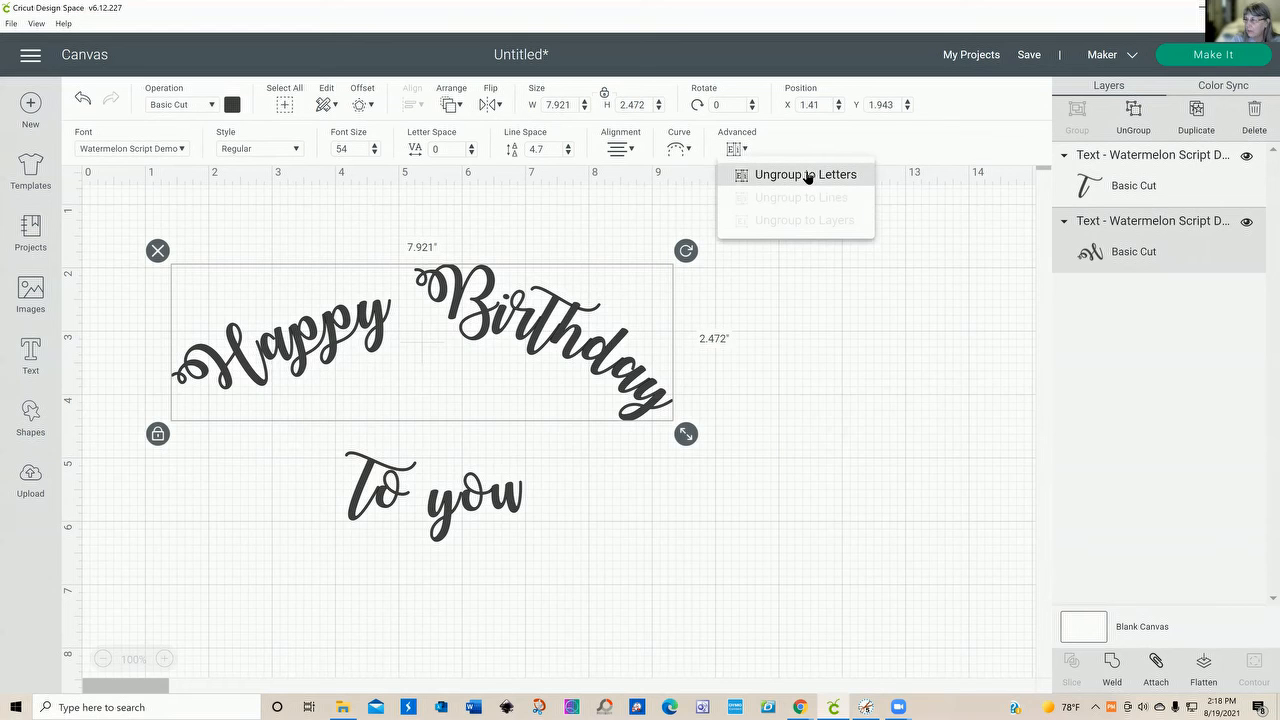
click(808, 177)
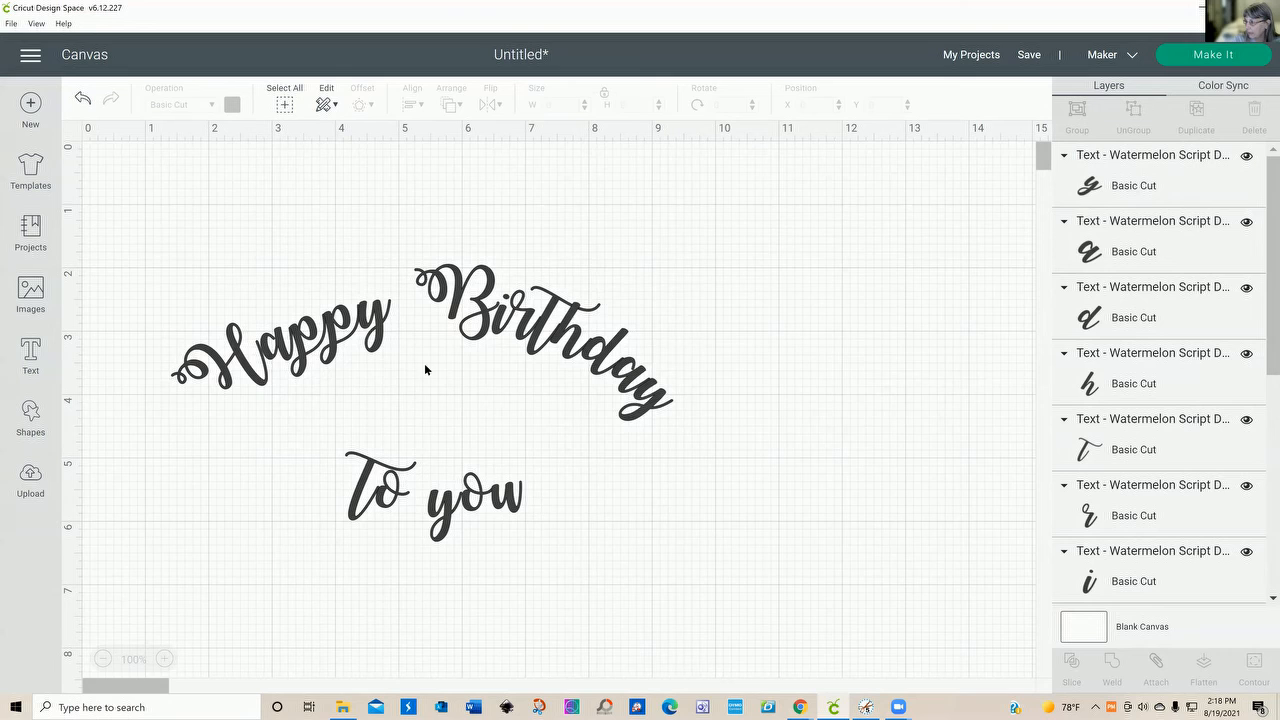
Move the H of Happy slightly down and to the right, and reposition its neighboring letters individually to tighten the word.
click(221, 374)
drag(226, 386, 238, 397)
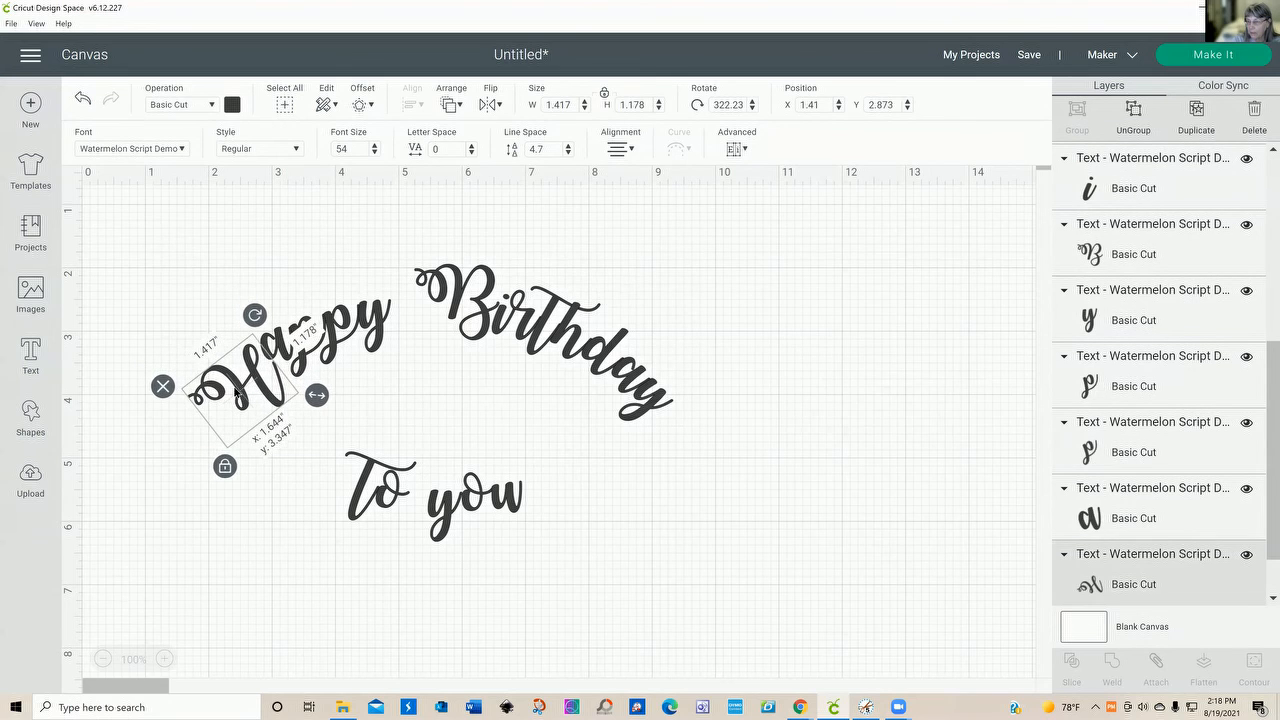
click(284, 348)
drag(277, 343, 339, 333)
click(468, 391)
click(411, 372)
Change the material color of all the Happy Birthday letters and the "to you" line to bright blue.
drag(151, 306, 712, 528)
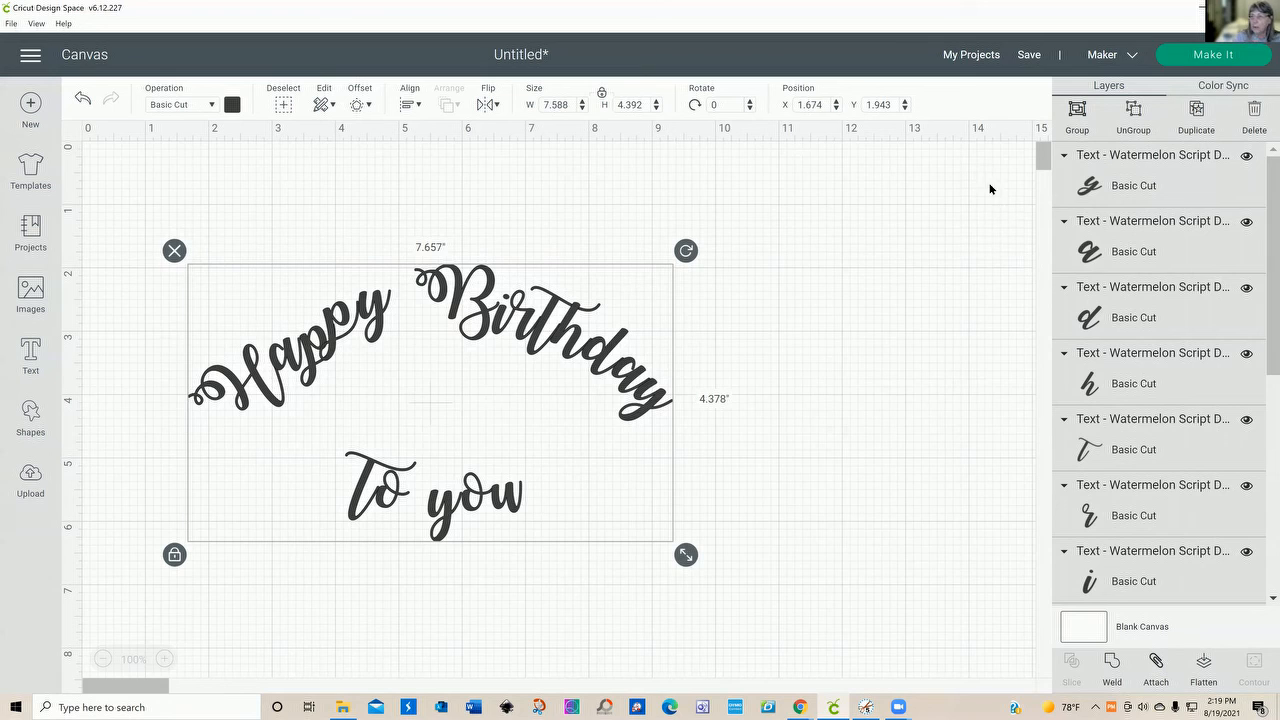
click(230, 107)
click(317, 237)
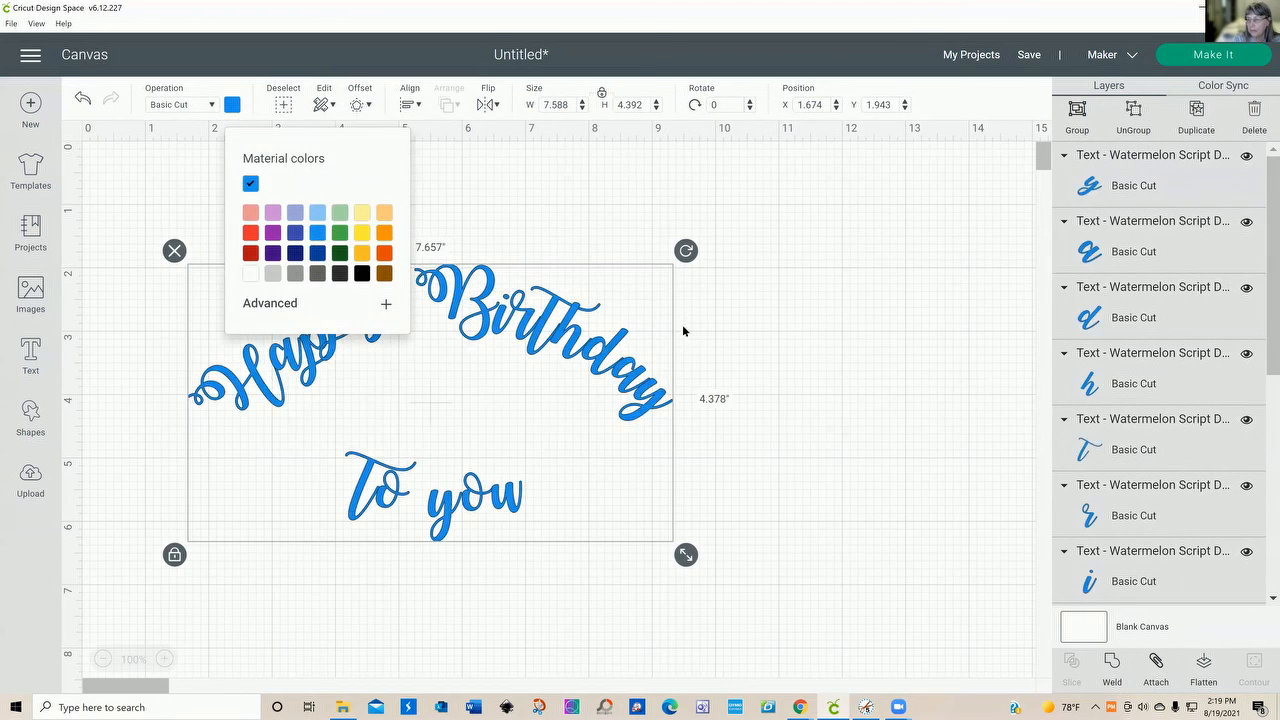
click(776, 323)
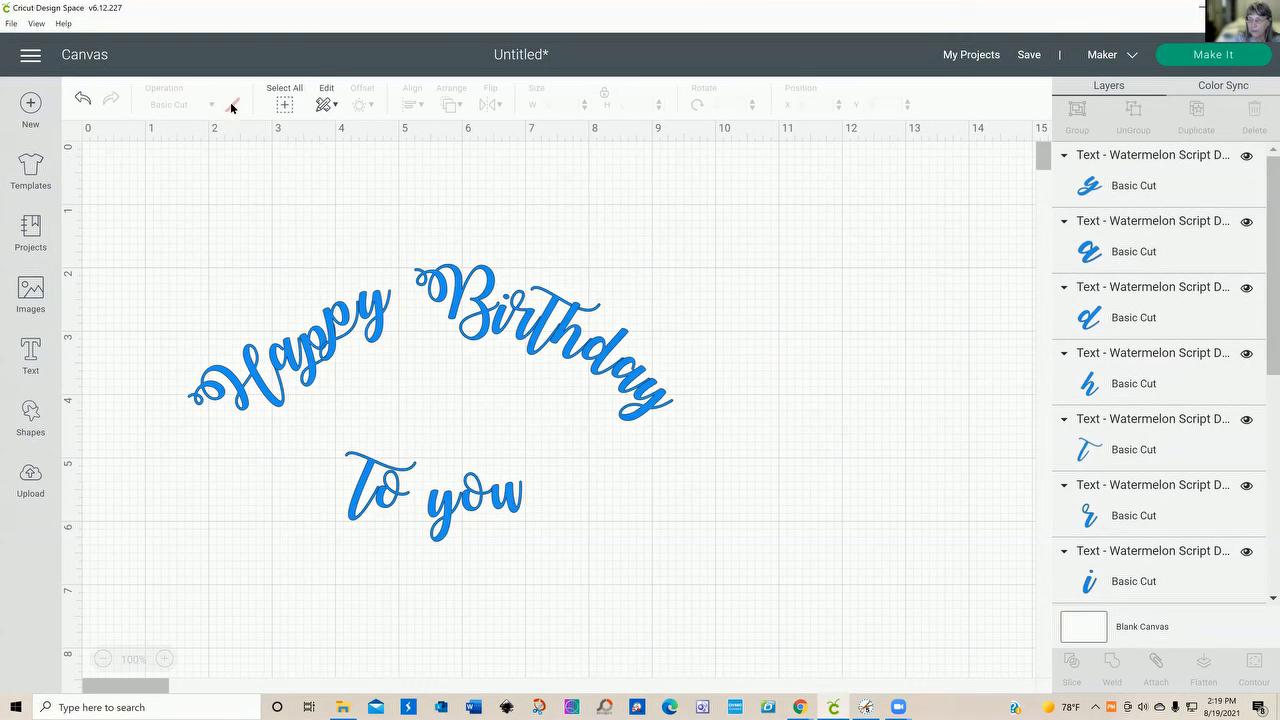
Select all the blue Happy Birthday letters together with the "to you" line.
click(310, 336)
click(671, 351)
drag(180, 283, 700, 588)
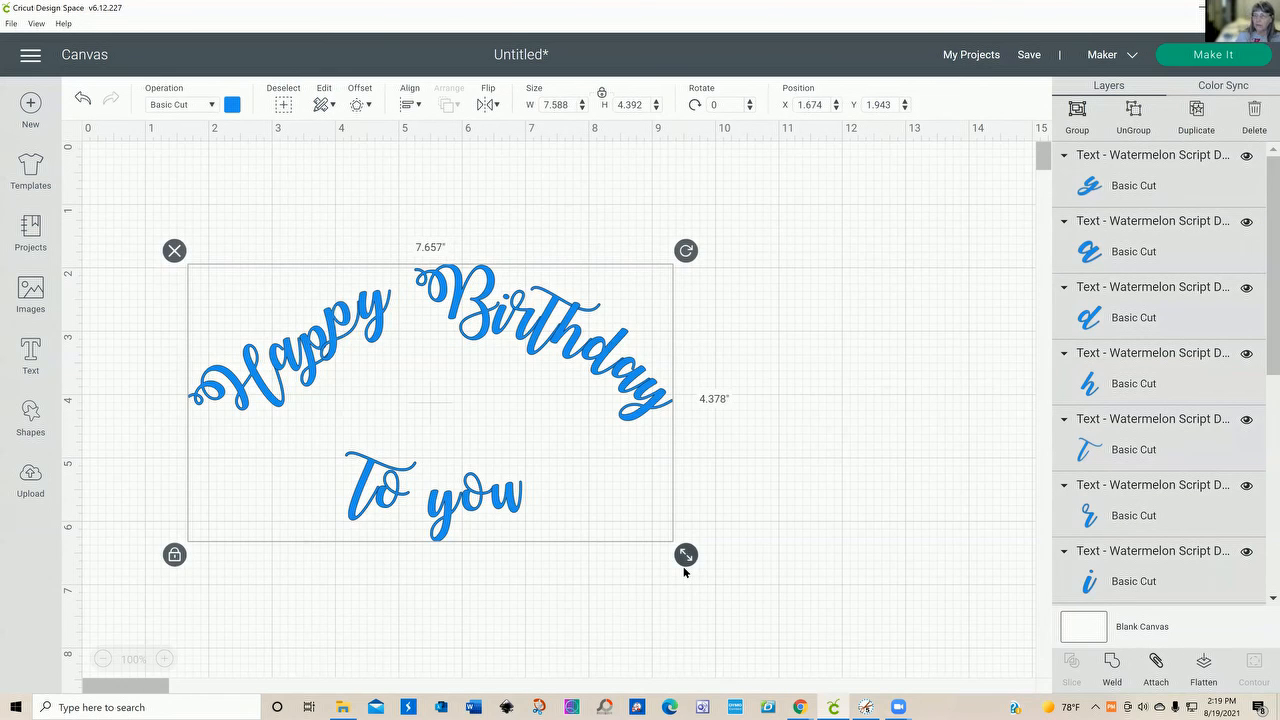